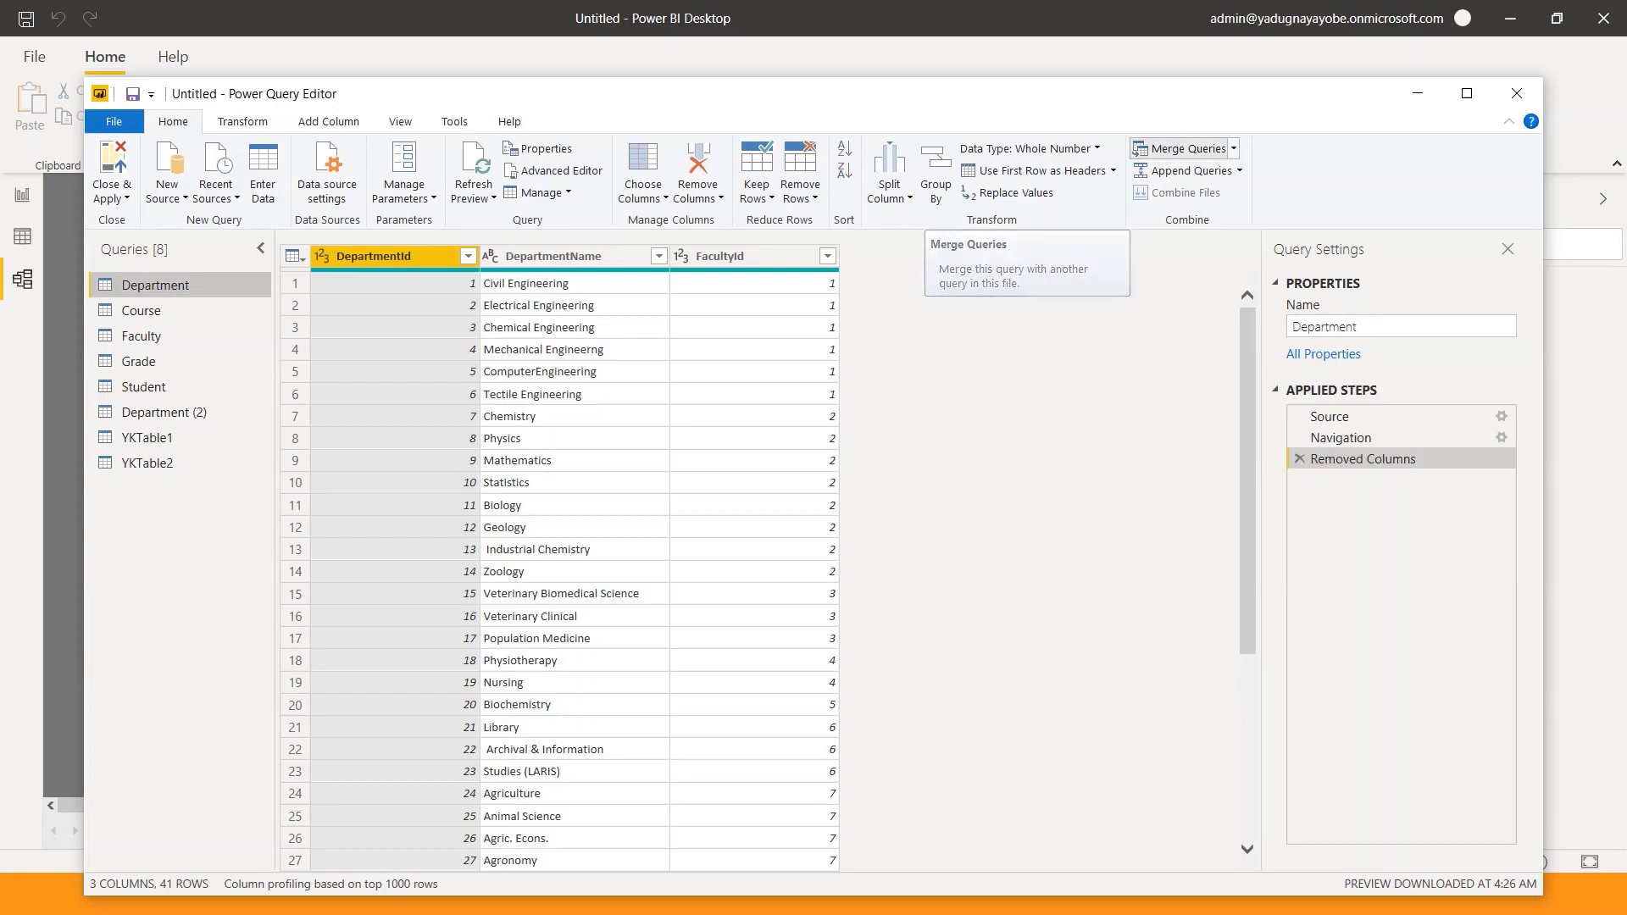
- Set up a merge of the Department query with the Faculty table, matching both on FacultyId
click(1181, 149)
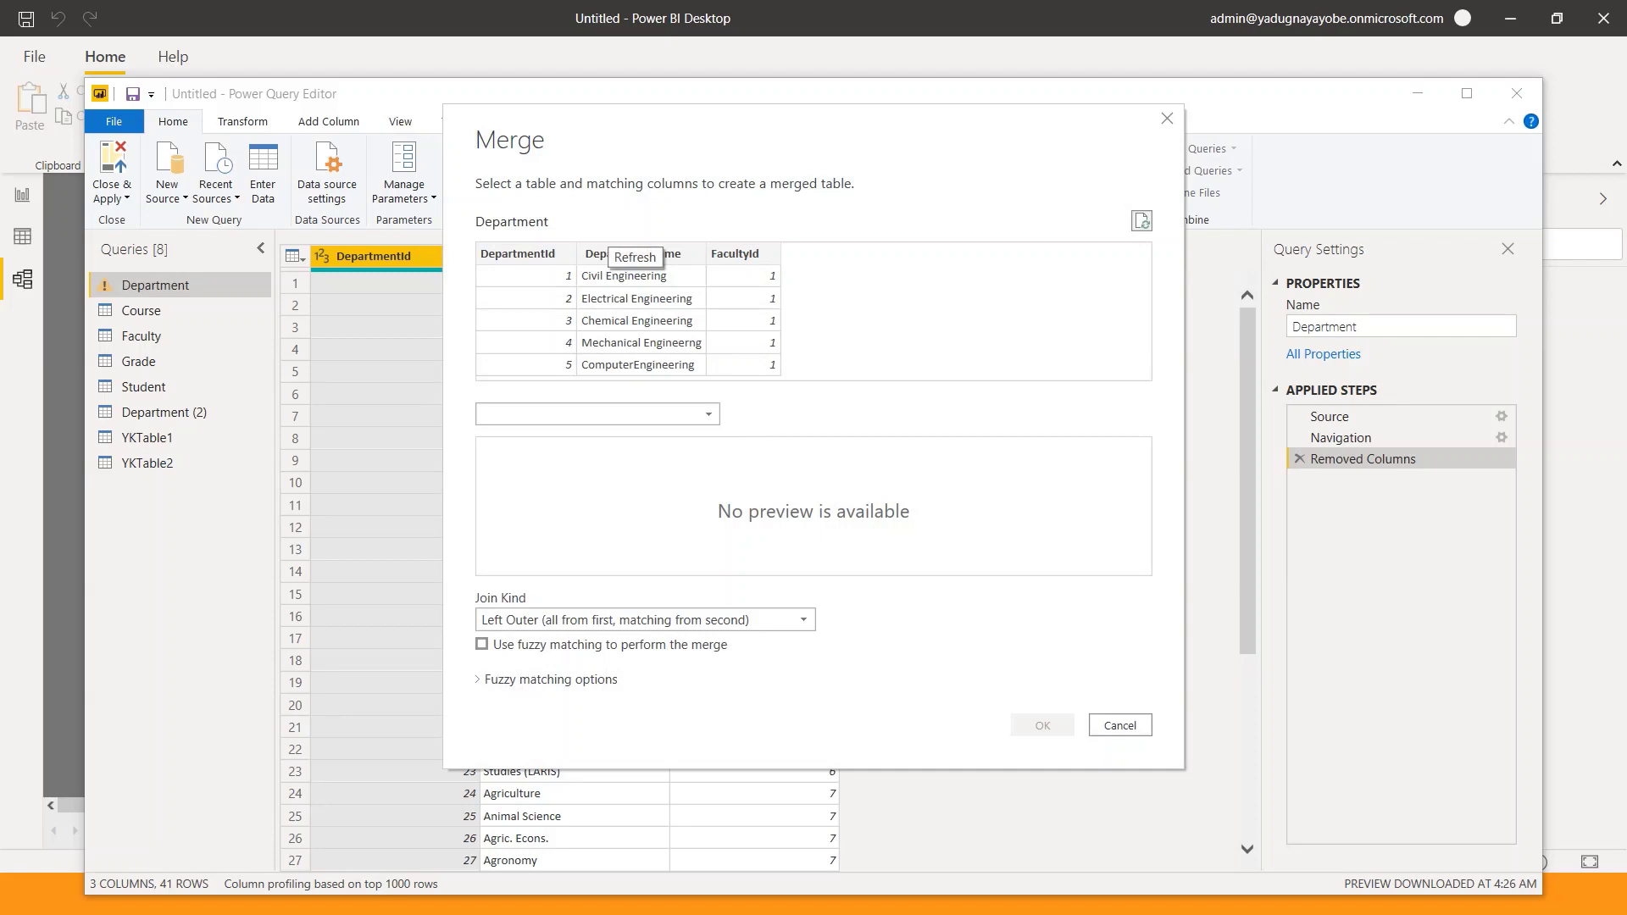
click(735, 253)
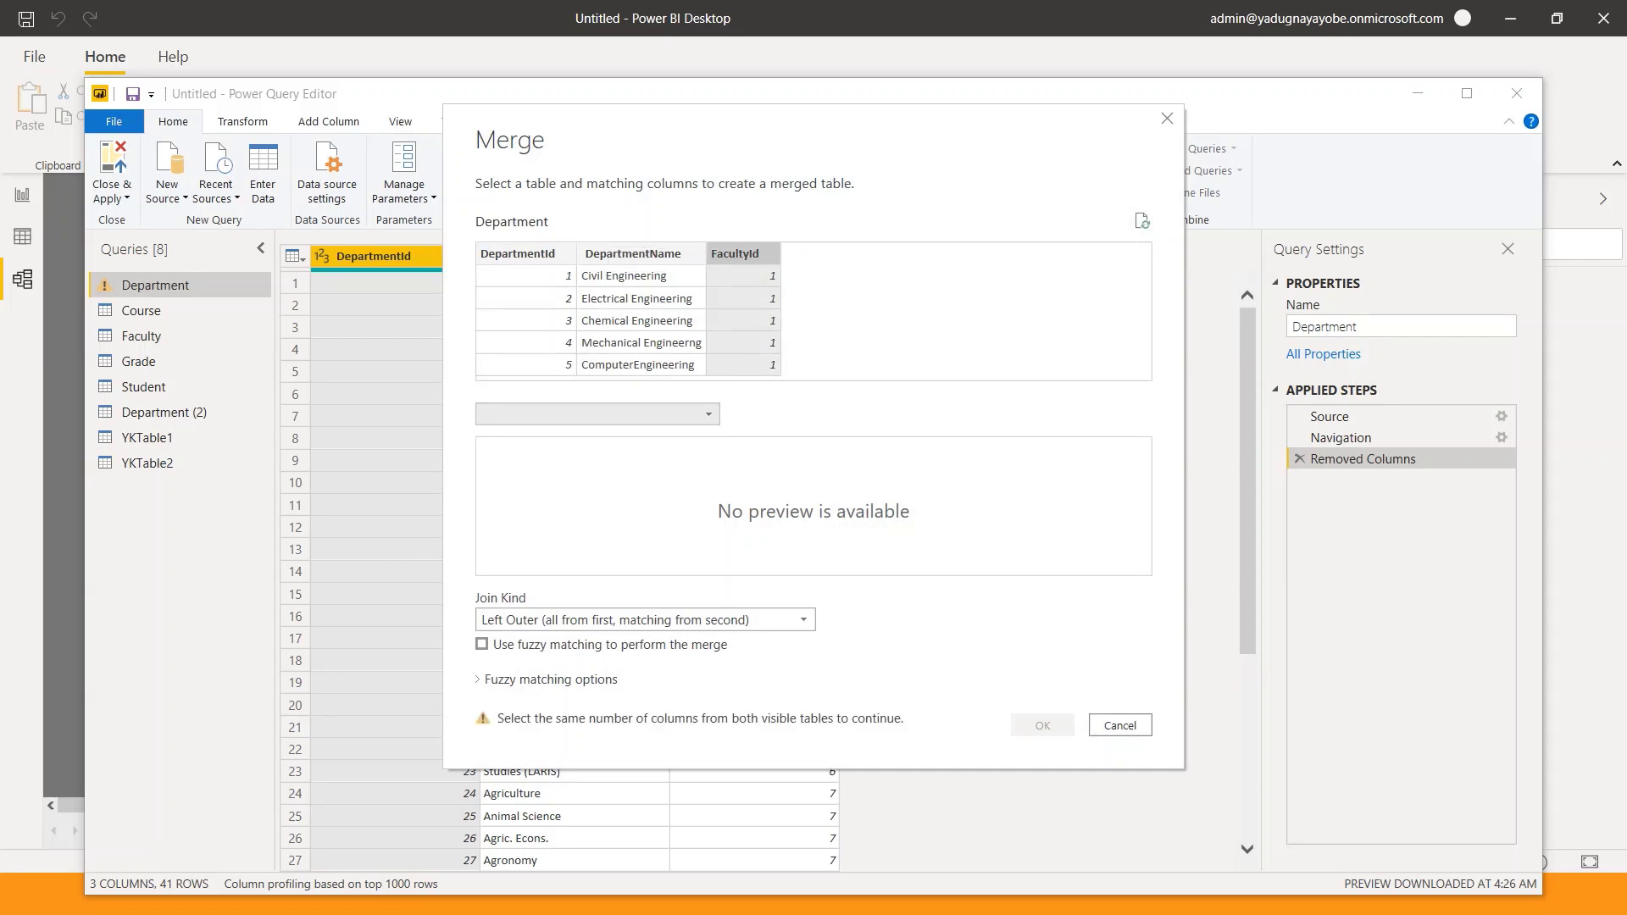
click(598, 414)
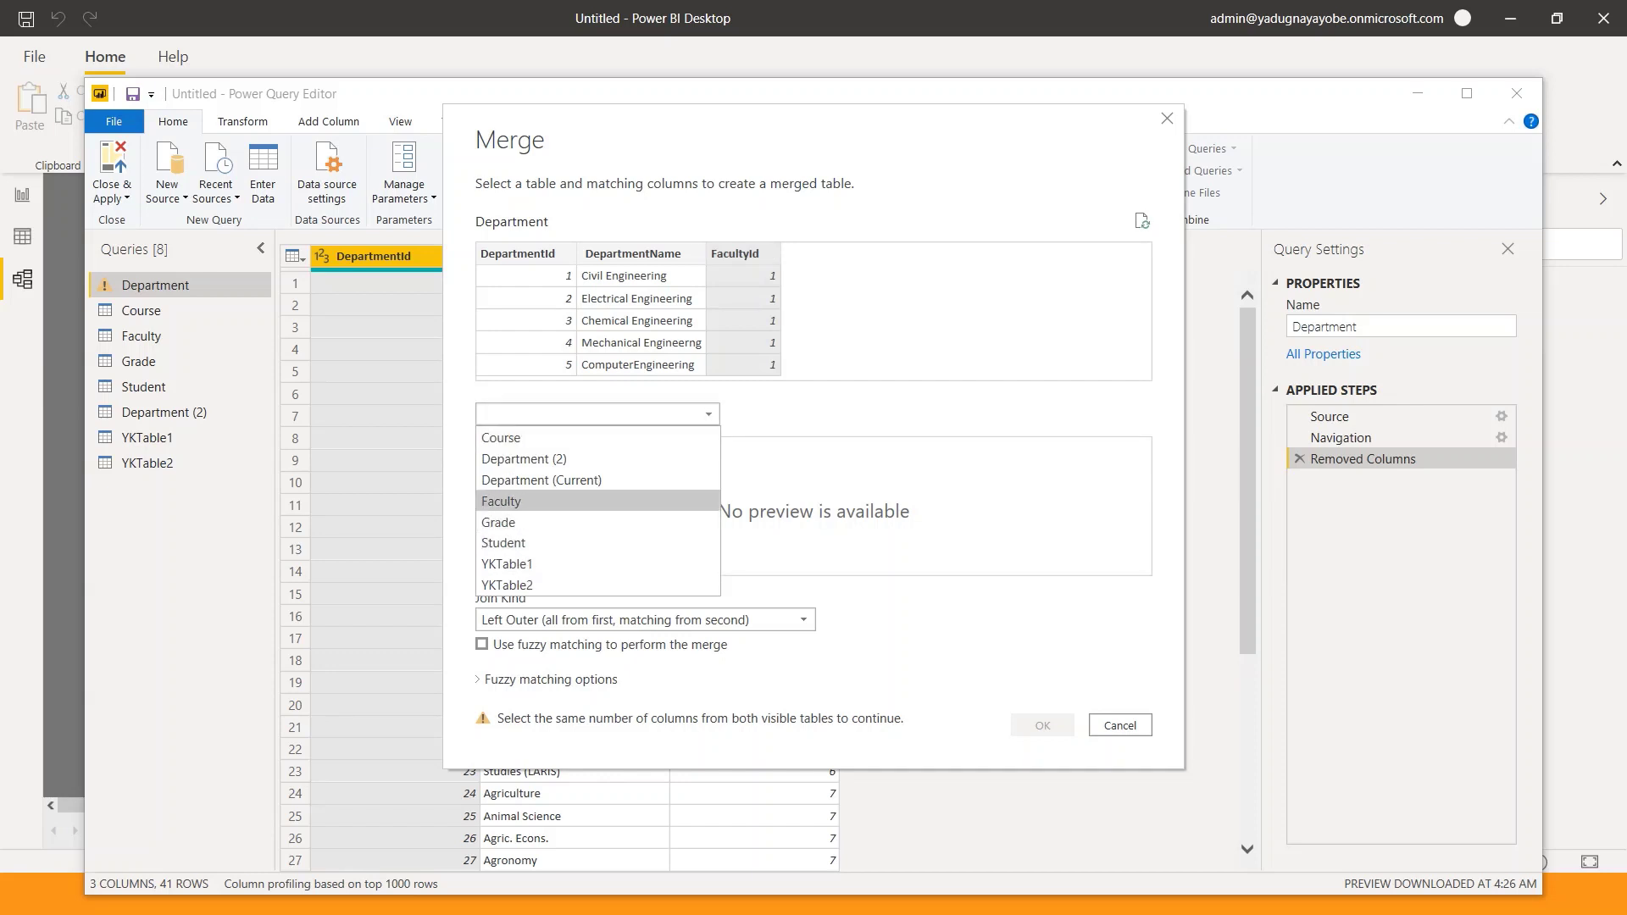
click(502, 501)
click(504, 448)
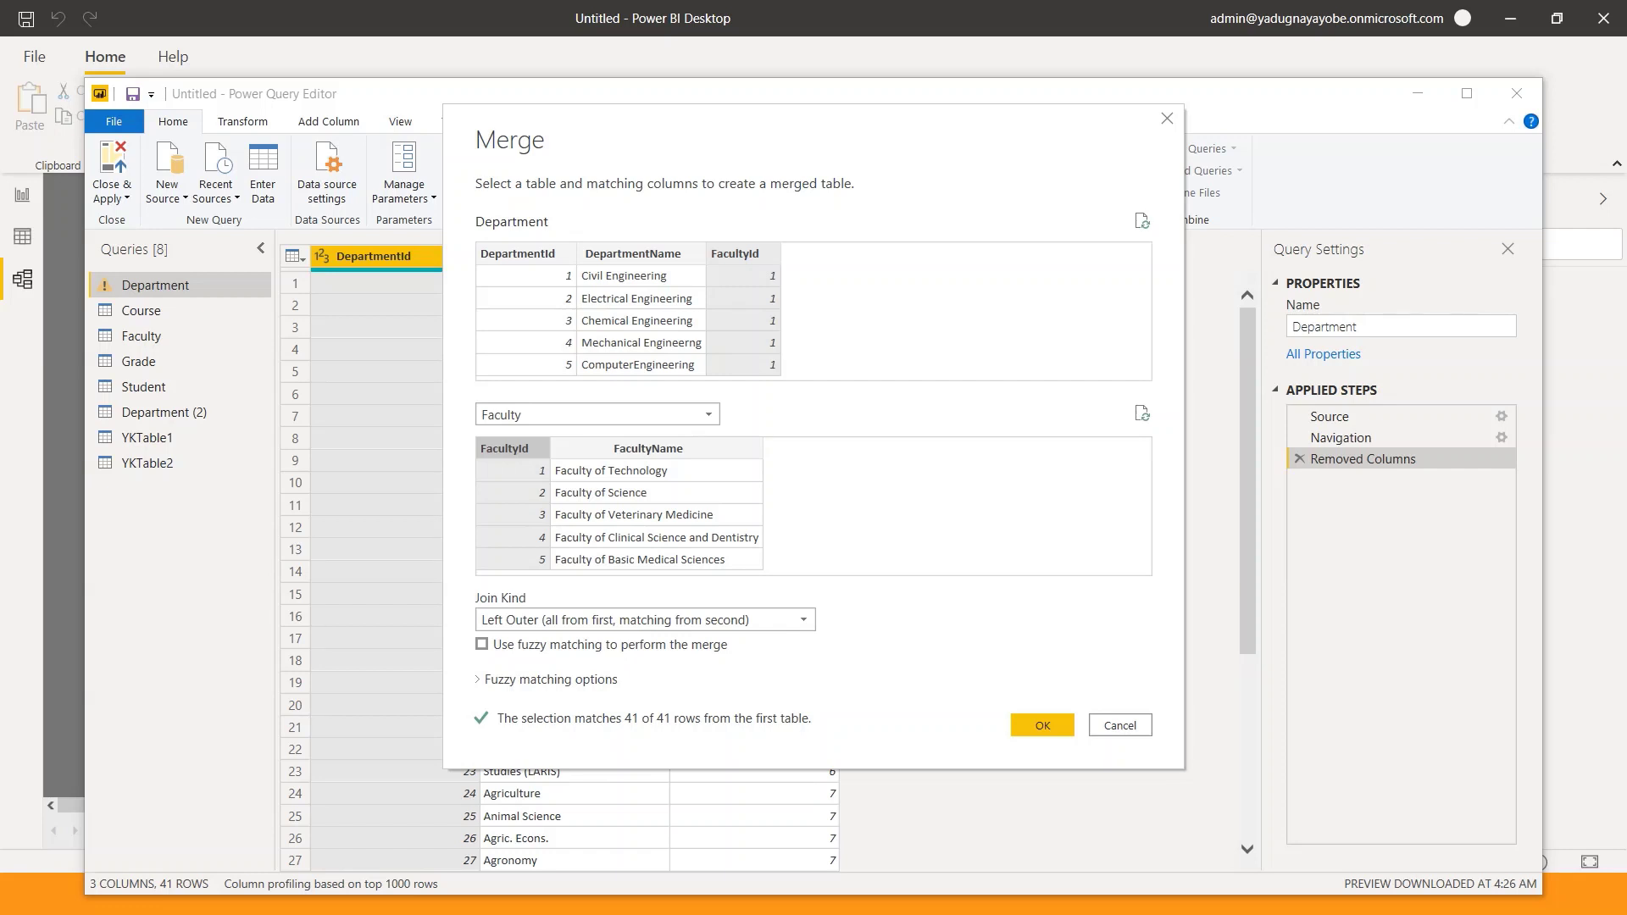
- Set the join kind to Right Outer (all from second, matching from first) and apply the merge
click(803, 620)
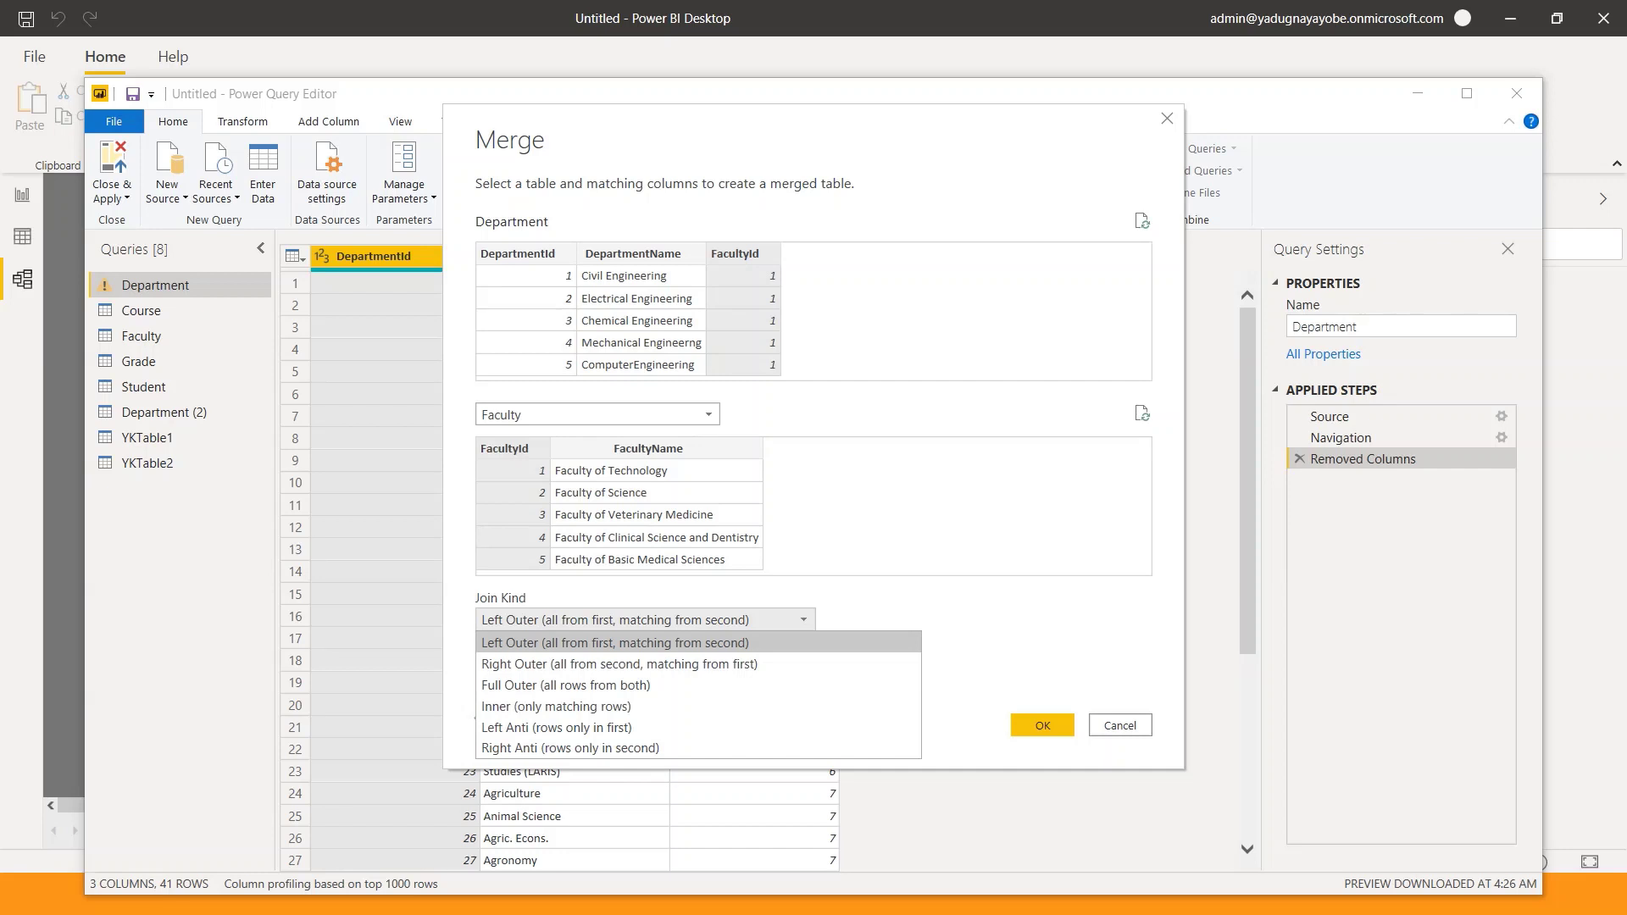
key(Down)
key(Return)
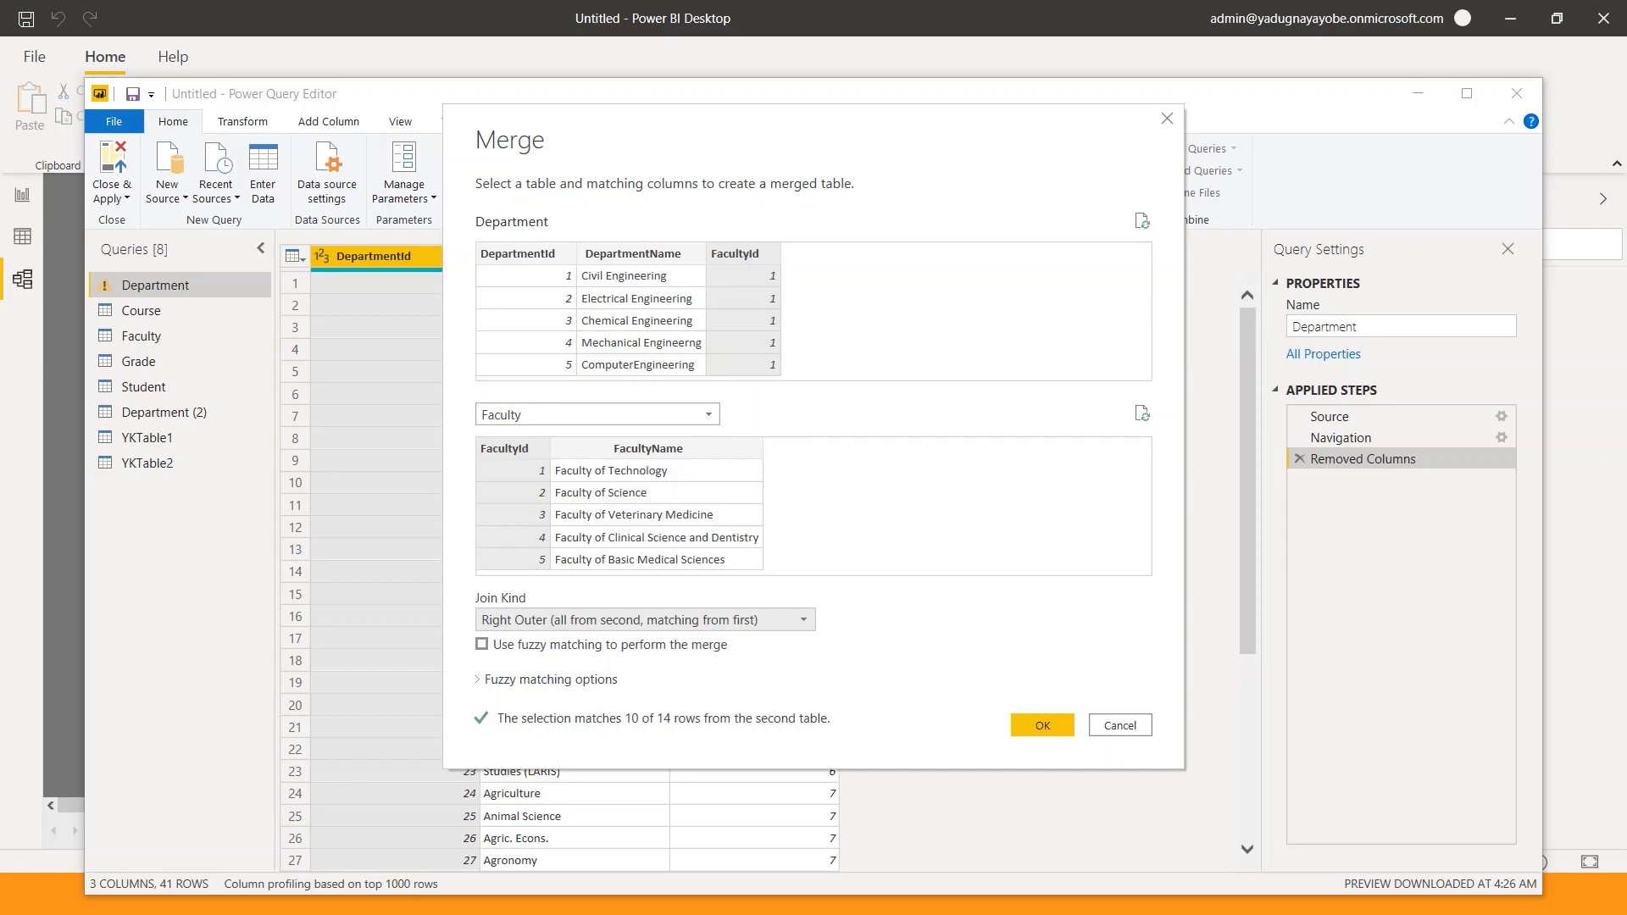
key(Return)
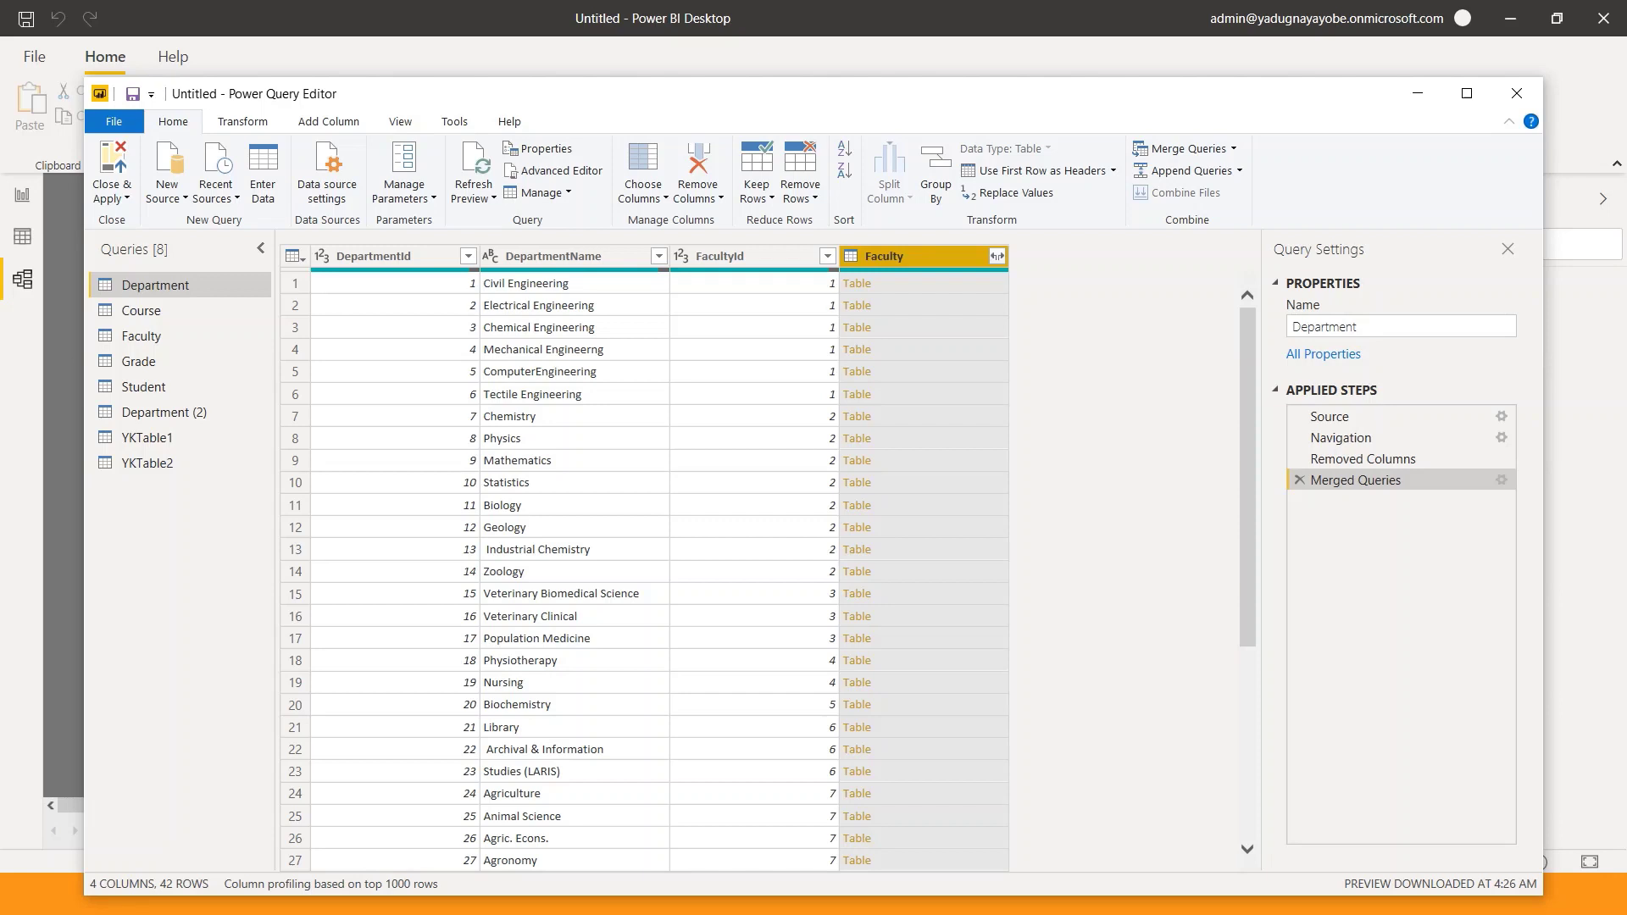
- Expand the merged Faculty column with all its columns and the original name as prefix, and inspect the last rows from row 42
click(998, 256)
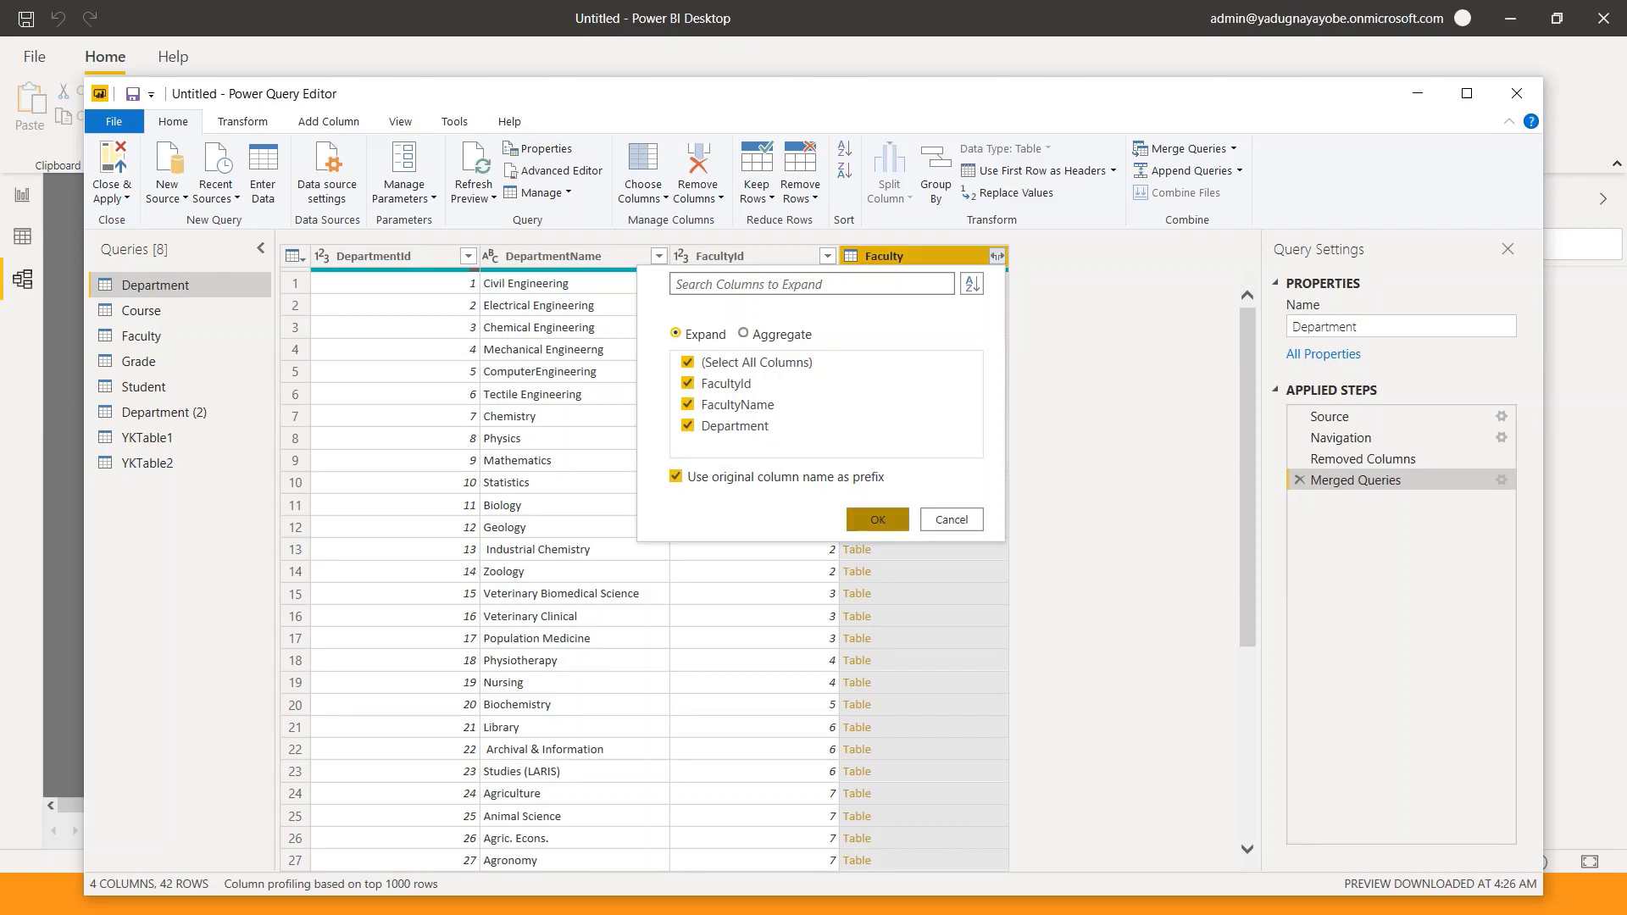
click(878, 520)
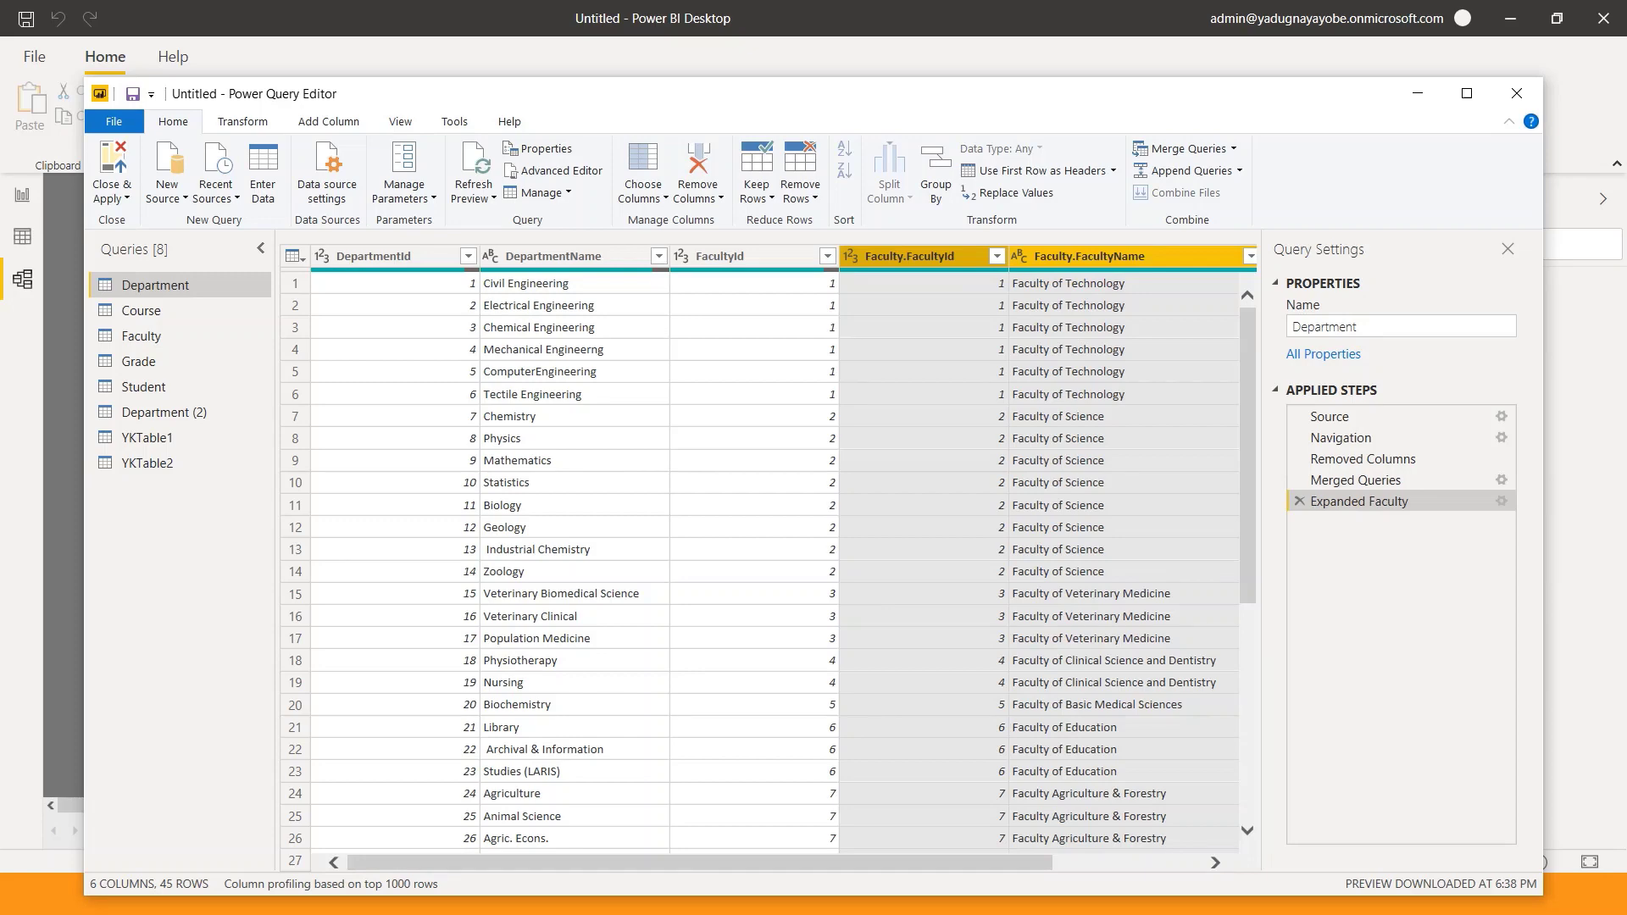
scroll(768, 559, down, 6)
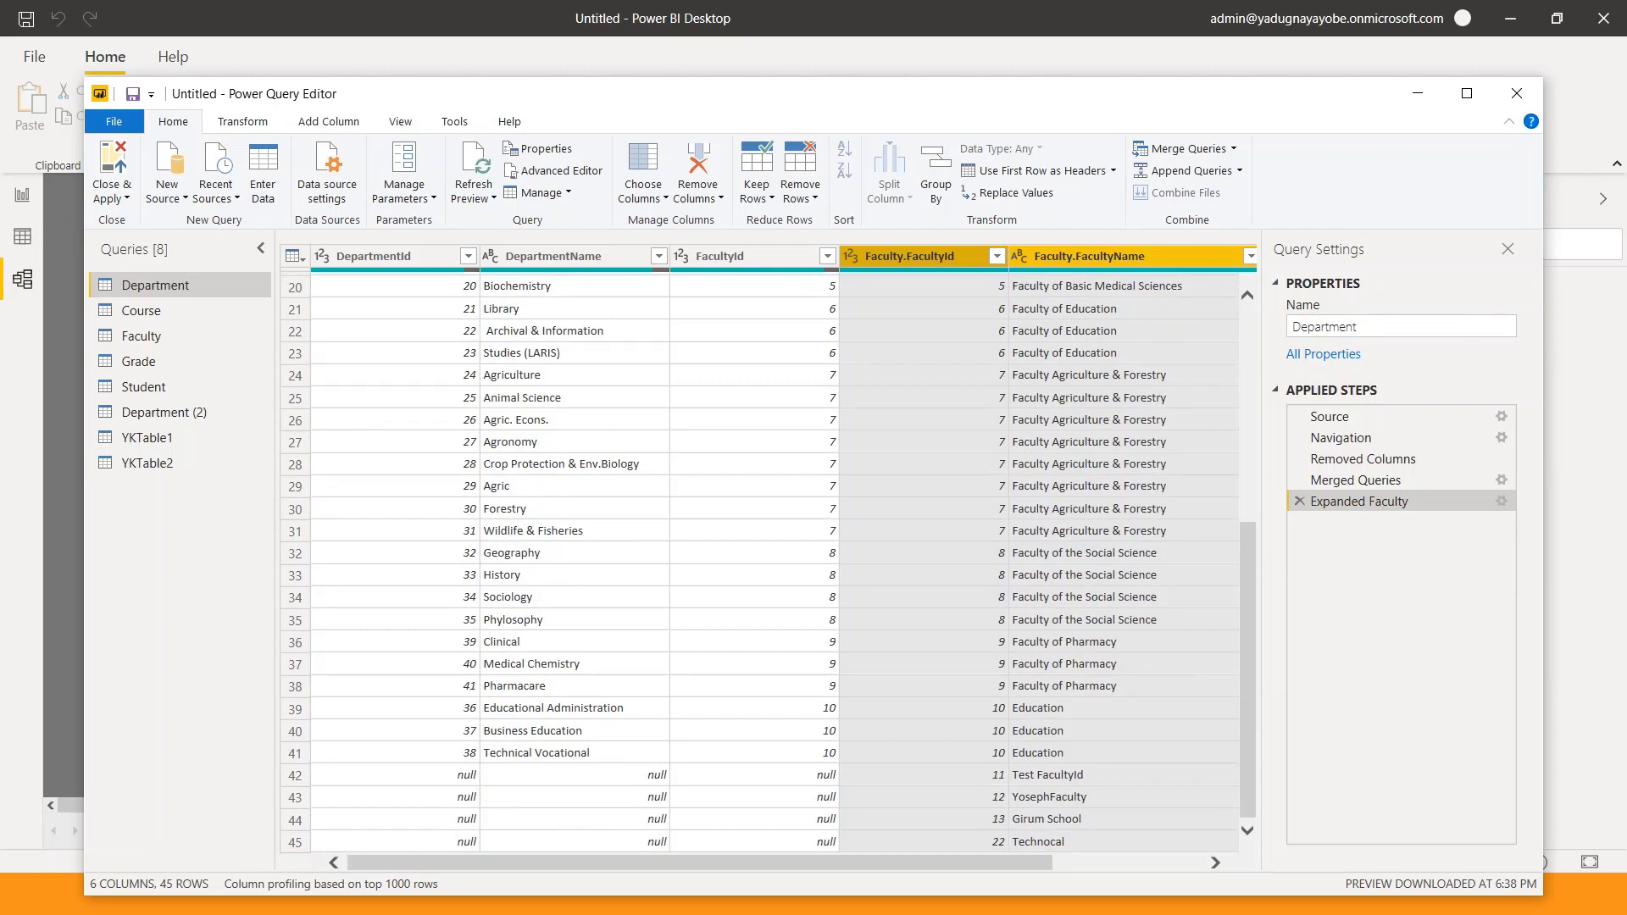
click(1048, 776)
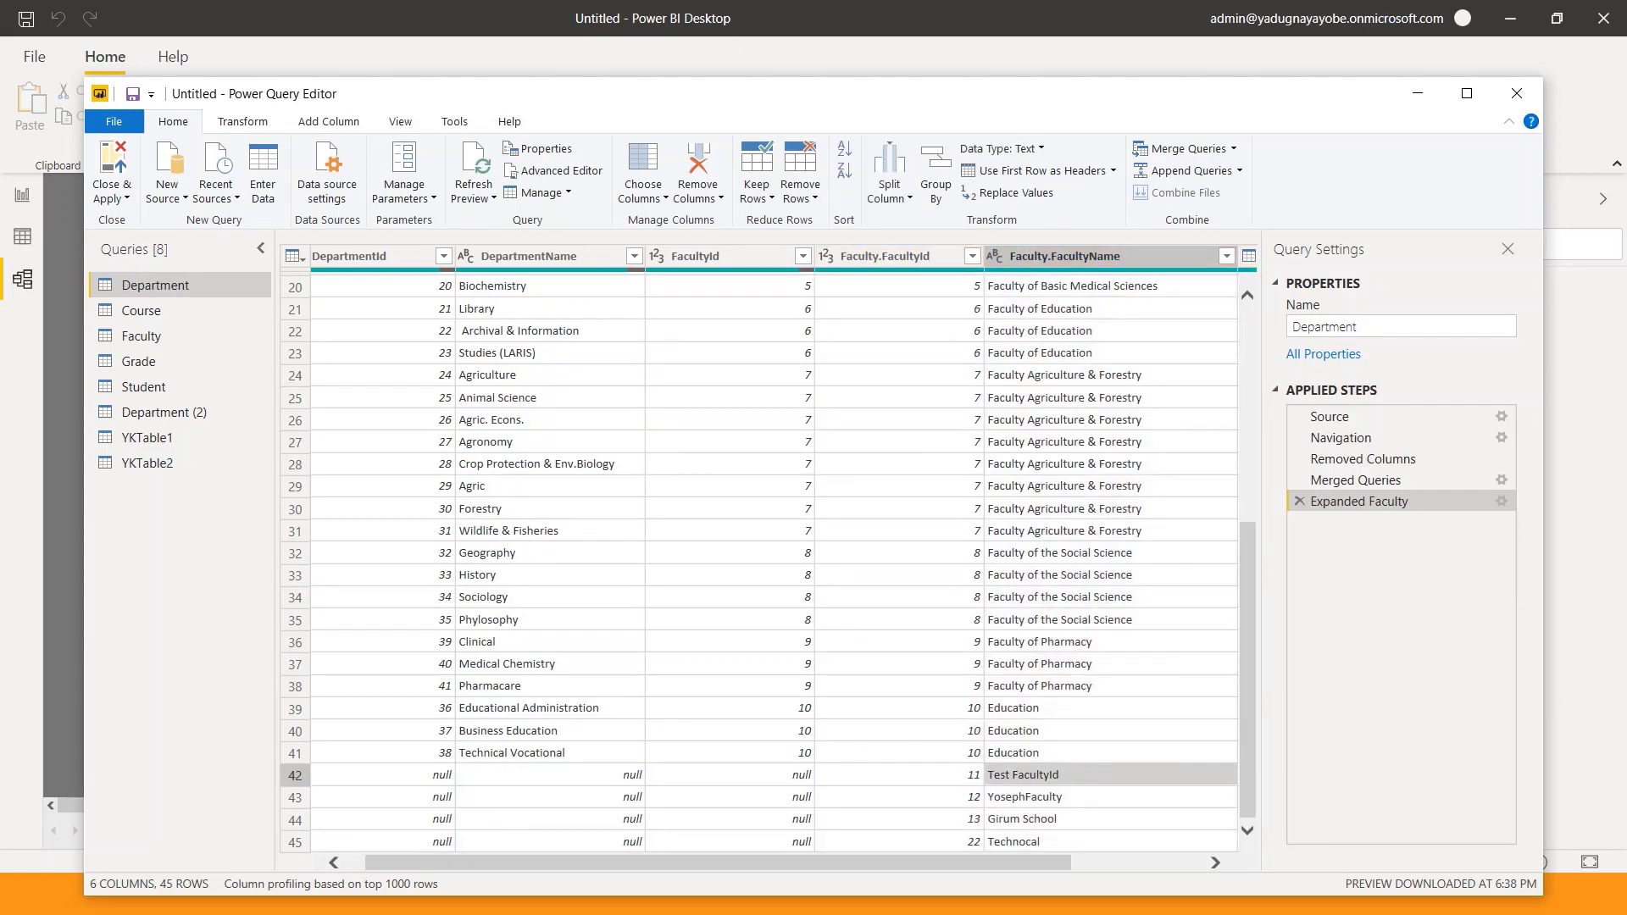
click(295, 776)
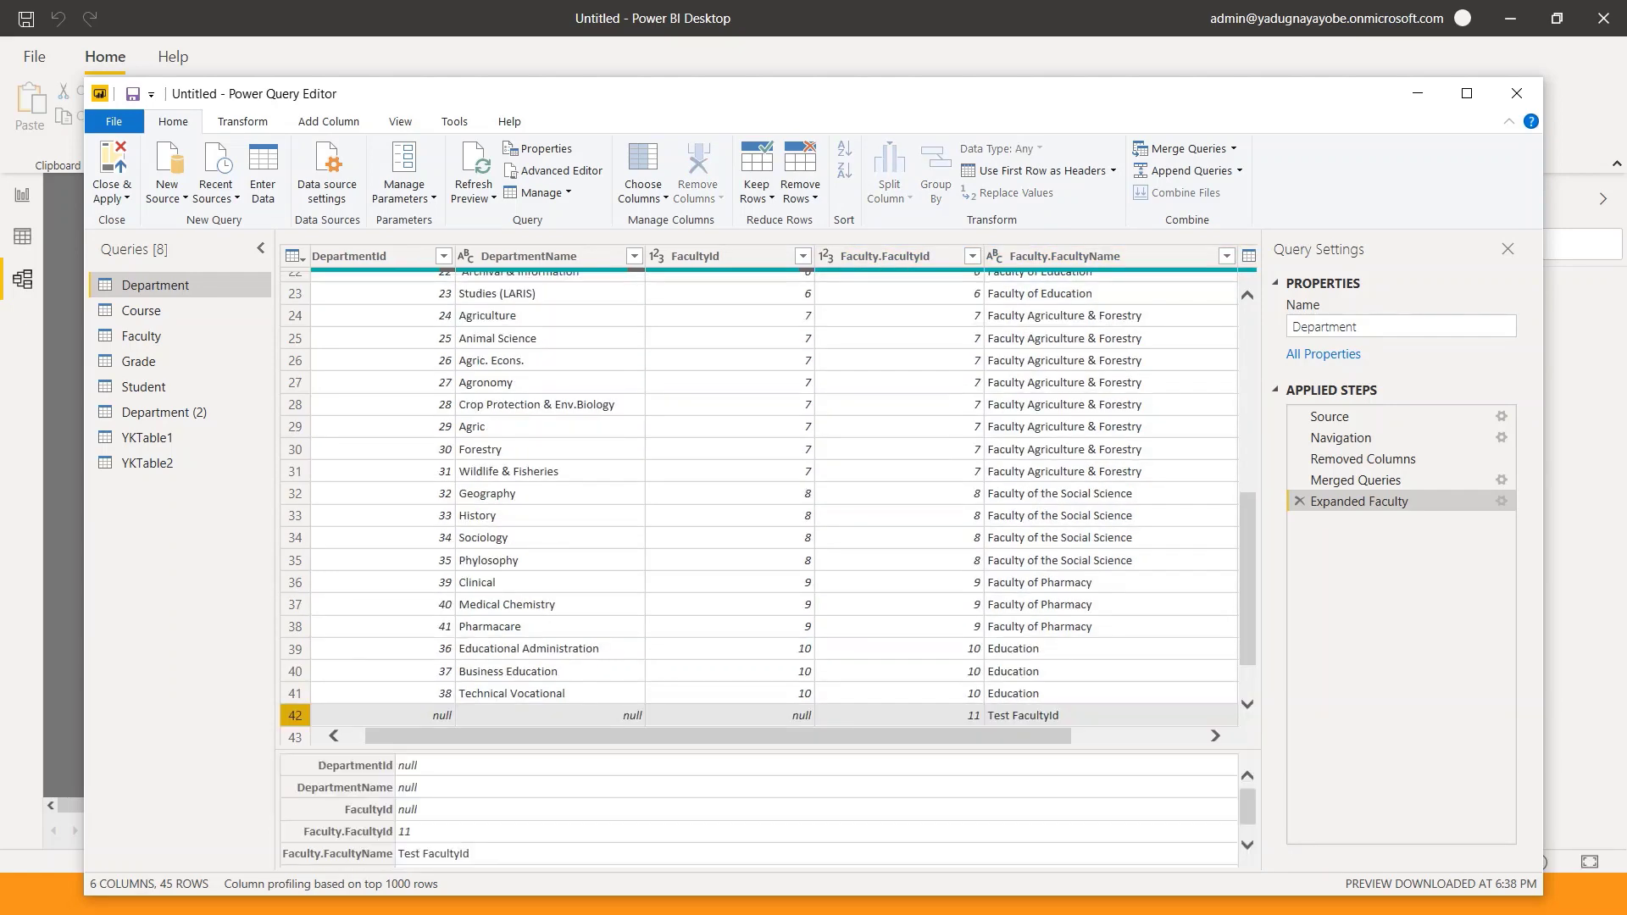
scroll(768, 509, down, 1)
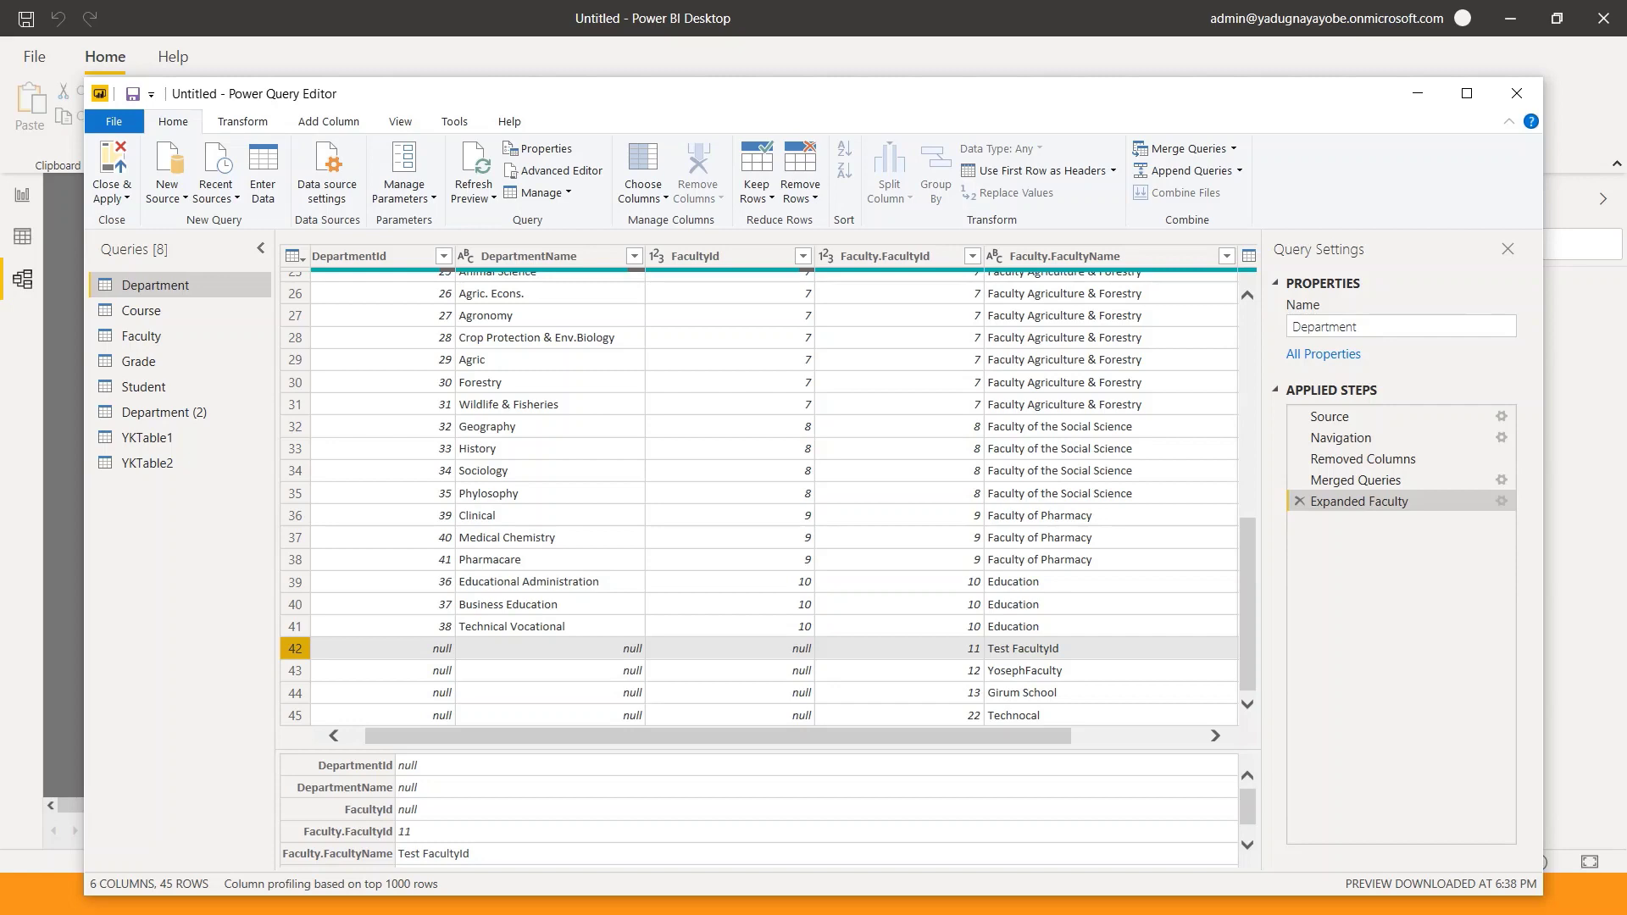
- Switch to the PowerPoint slide show on the Combining Queries- Merge slide and activate the pen
click(1518, 93)
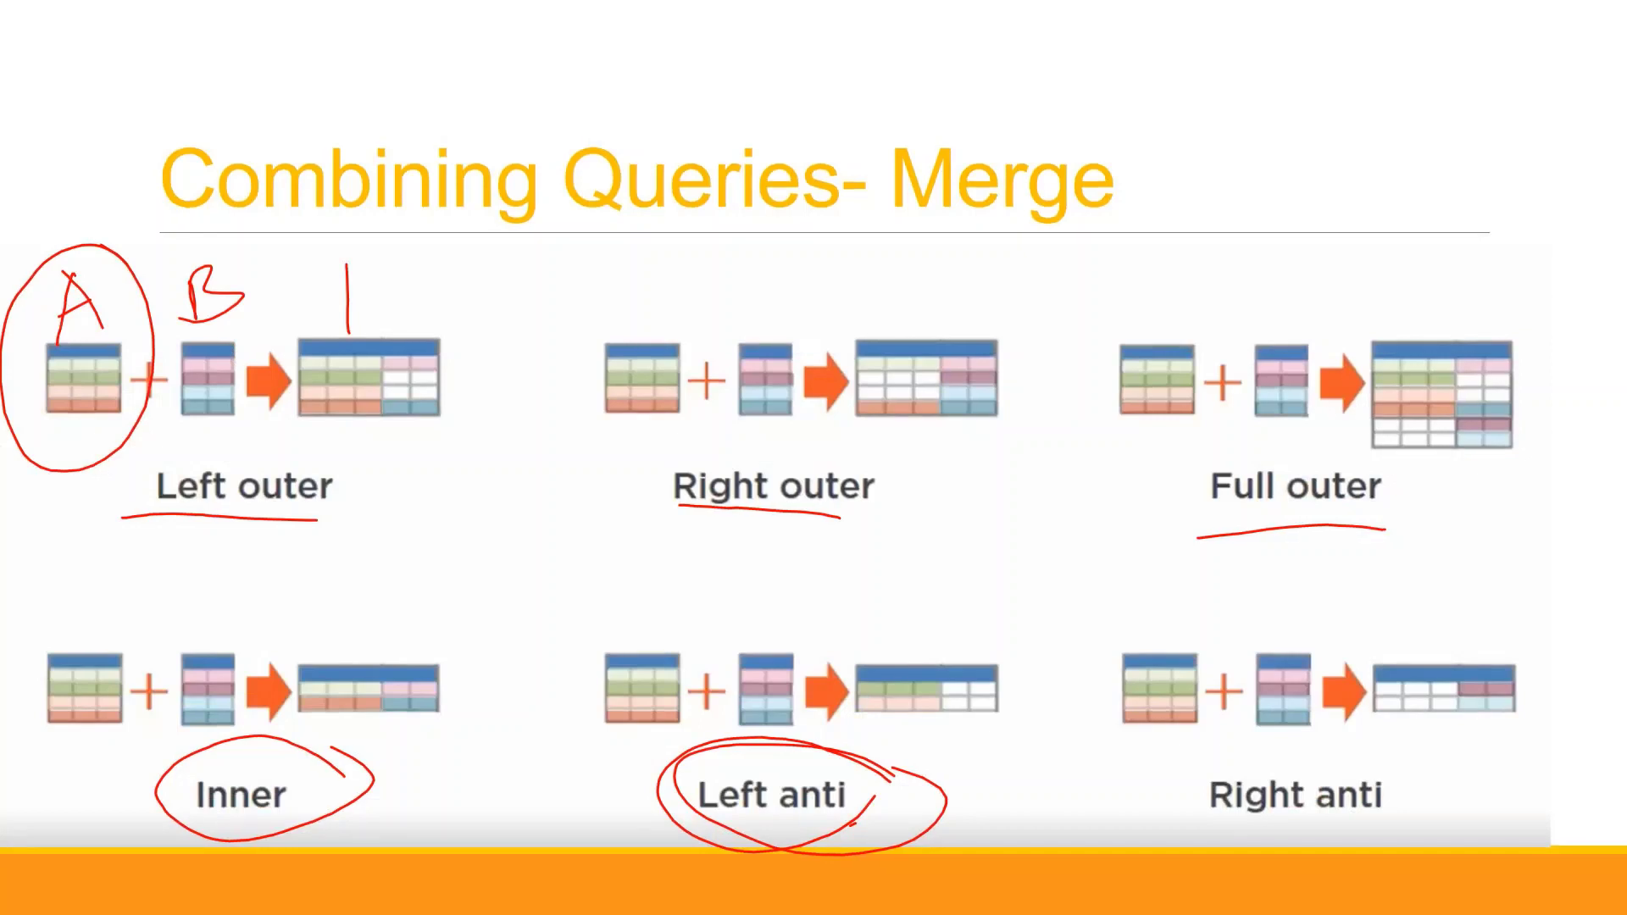
right_click(545, 275)
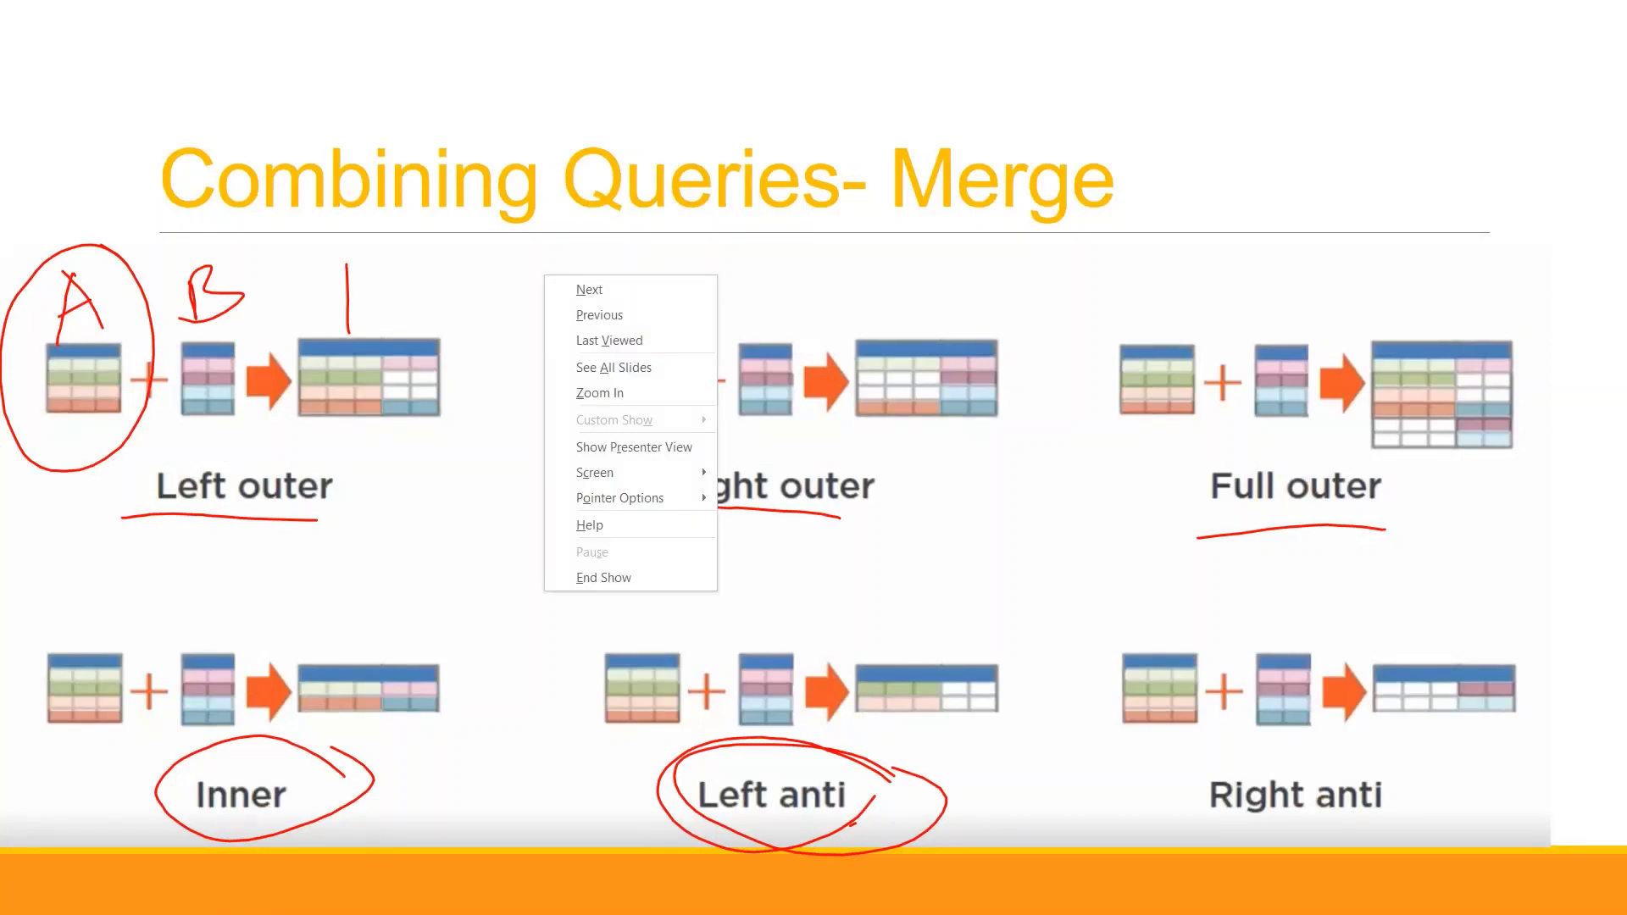
mouse_move(621, 497)
click(760, 526)
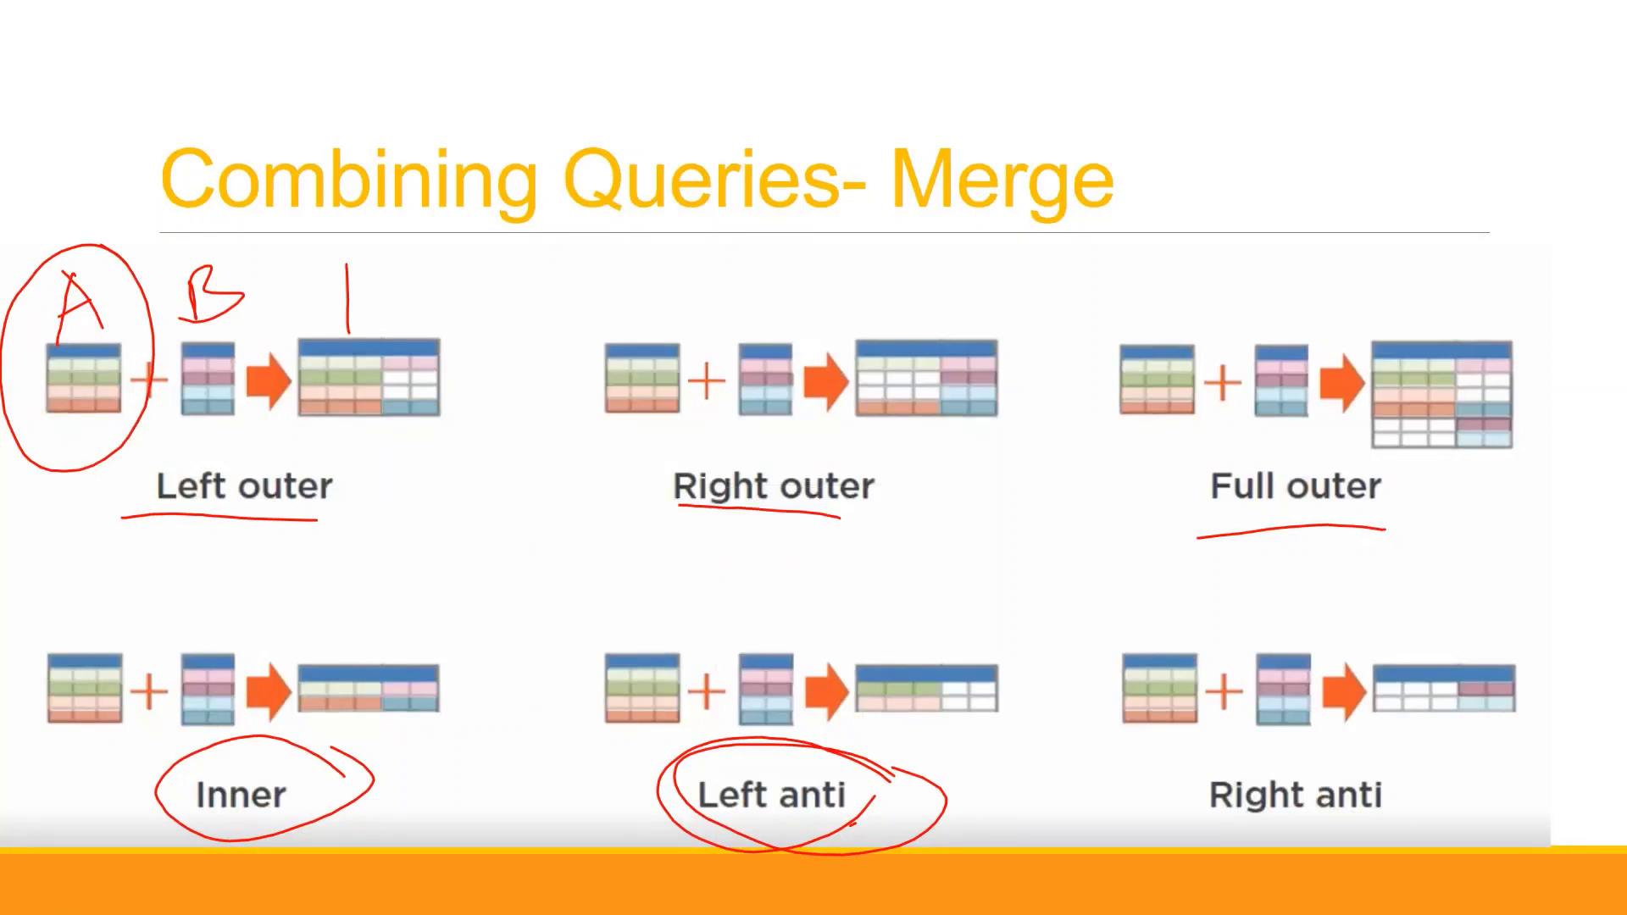
- Write a D and a circled F by the slide title, with an arrow leading from the F to the D
mouse_move(679, 56)
mouse_down()
mouse_move(683, 139)
mouse_move(669, 142)
mouse_up()
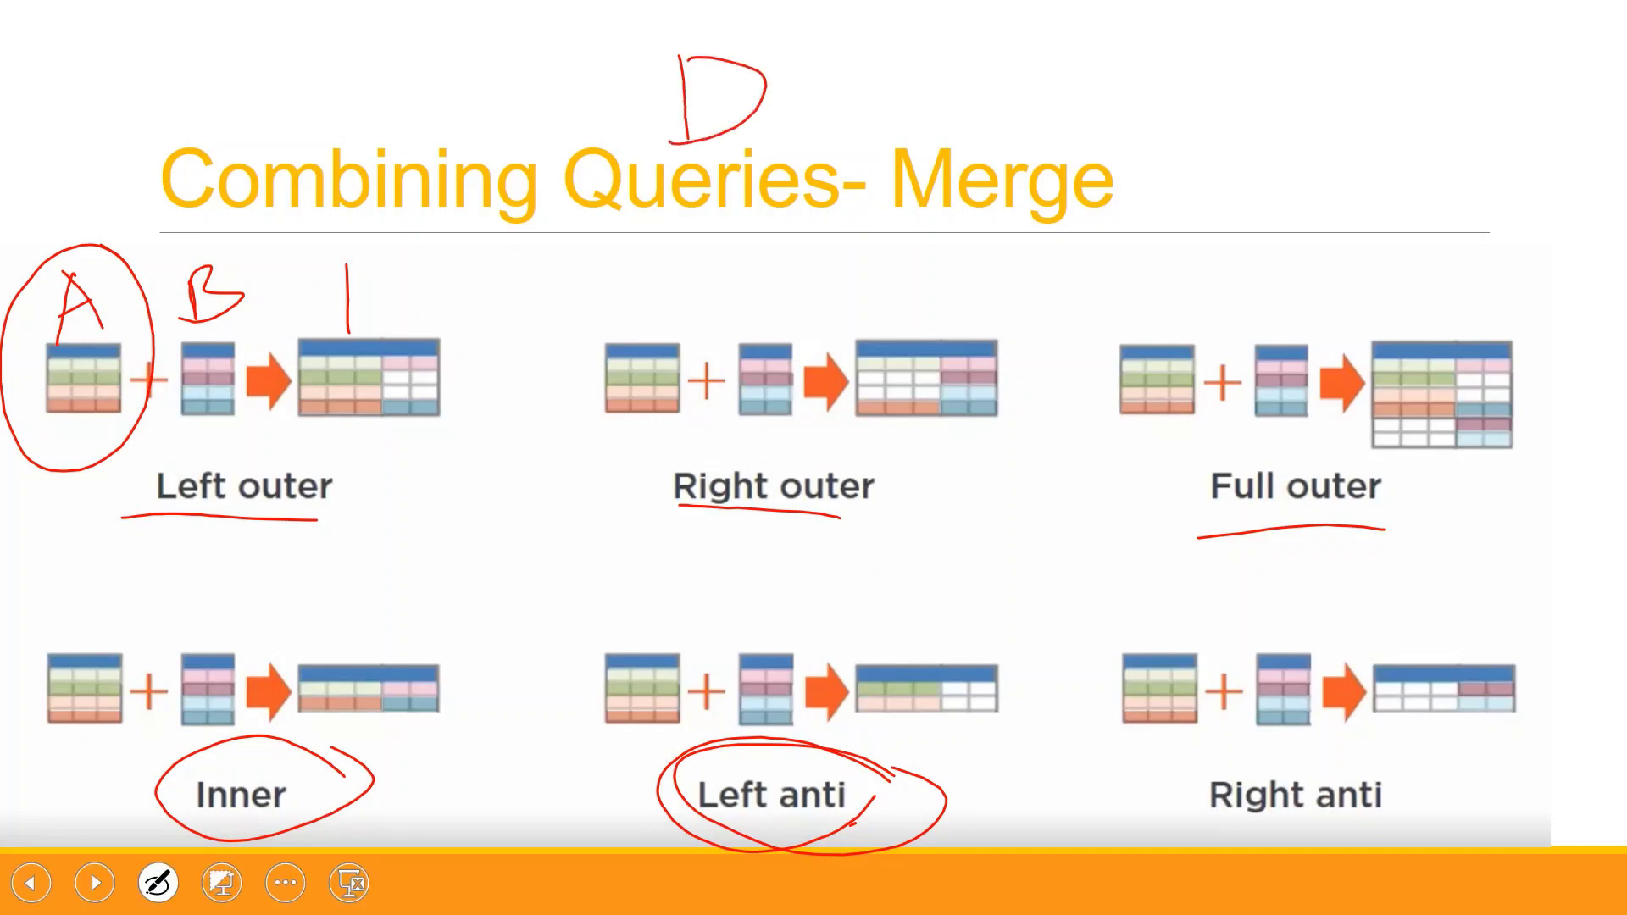
mouse_move(1196, 51)
mouse_down()
mouse_move(1188, 155)
mouse_move(1242, 61)
mouse_up()
mouse_move(1205, 111)
mouse_down()
mouse_move(1237, 106)
mouse_move(1196, 24)
mouse_move(1261, 214)
mouse_move(1239, 41)
mouse_up()
mouse_move(1185, 215)
mouse_down()
mouse_move(1174, 301)
mouse_move(773, 148)
mouse_move(758, 123)
mouse_up()
mouse_move(762, 128)
mouse_down()
mouse_move(786, 222)
mouse_move(784, 199)
mouse_up()
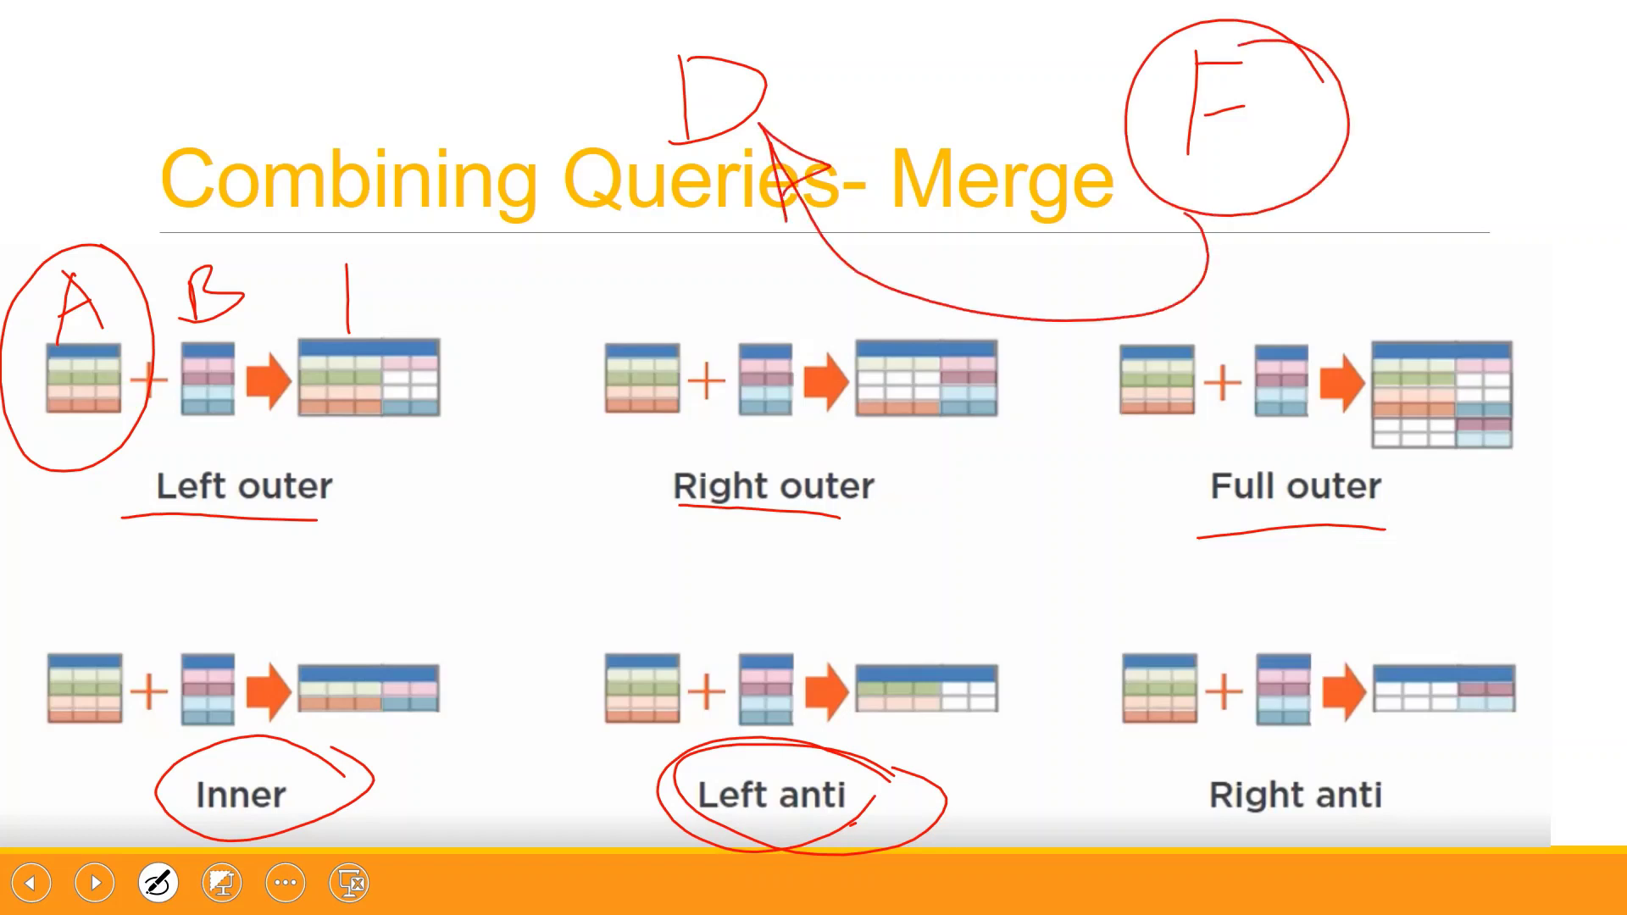
- Switch to Power Query Editor and delete the Expanded Faculty and Merged Queries steps from the Department query
key(alt+Tab)
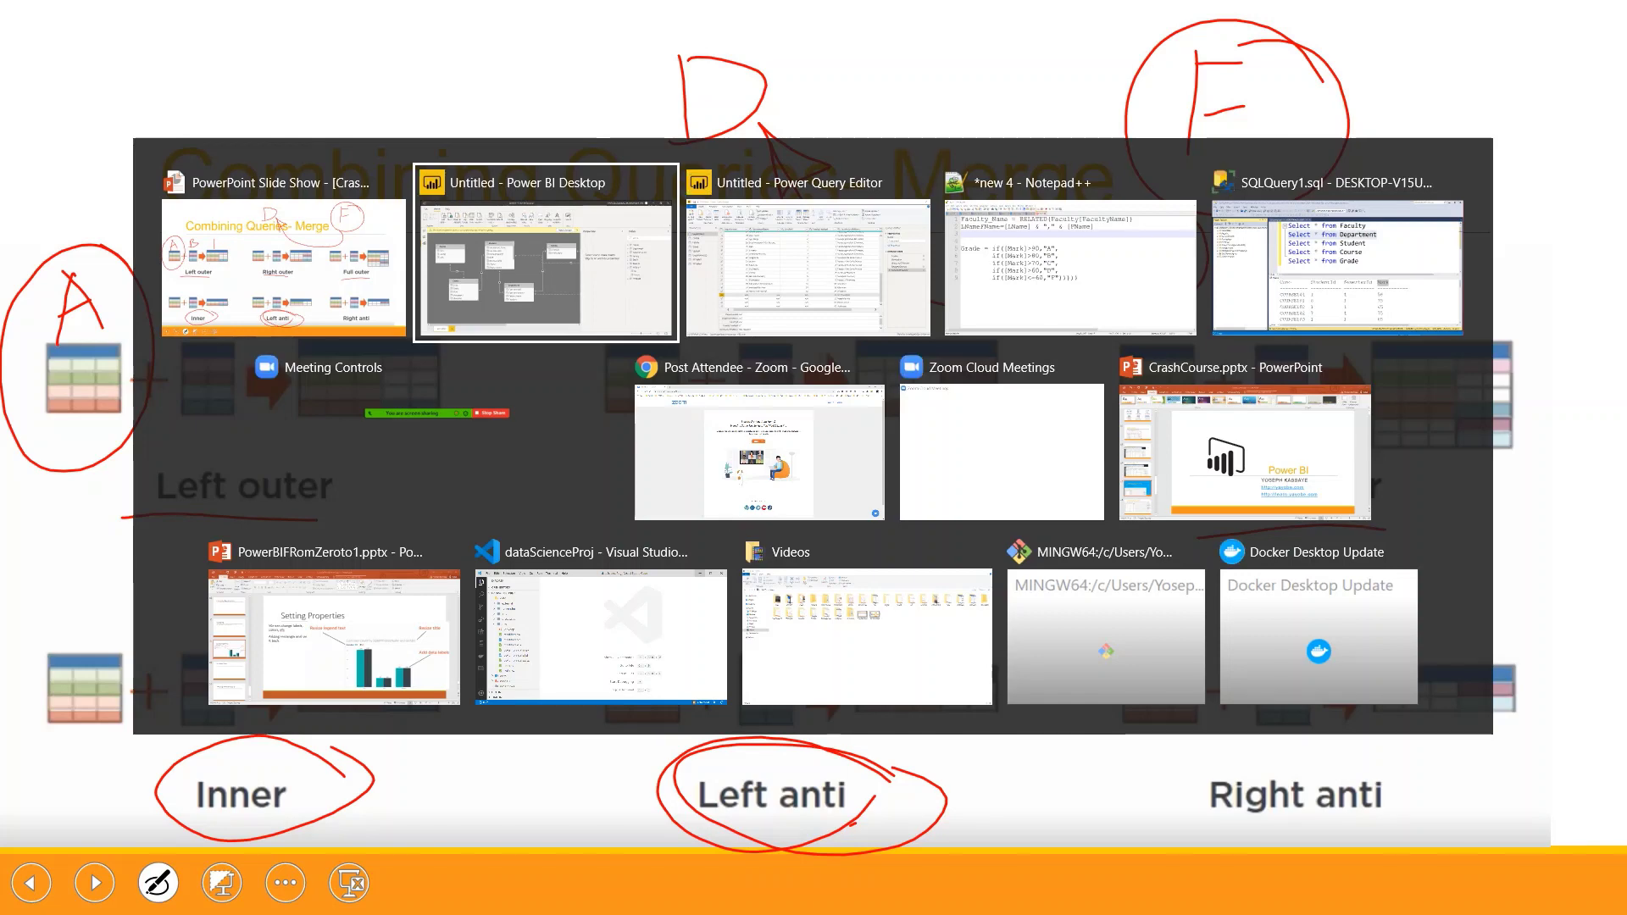
key(alt+Tab)
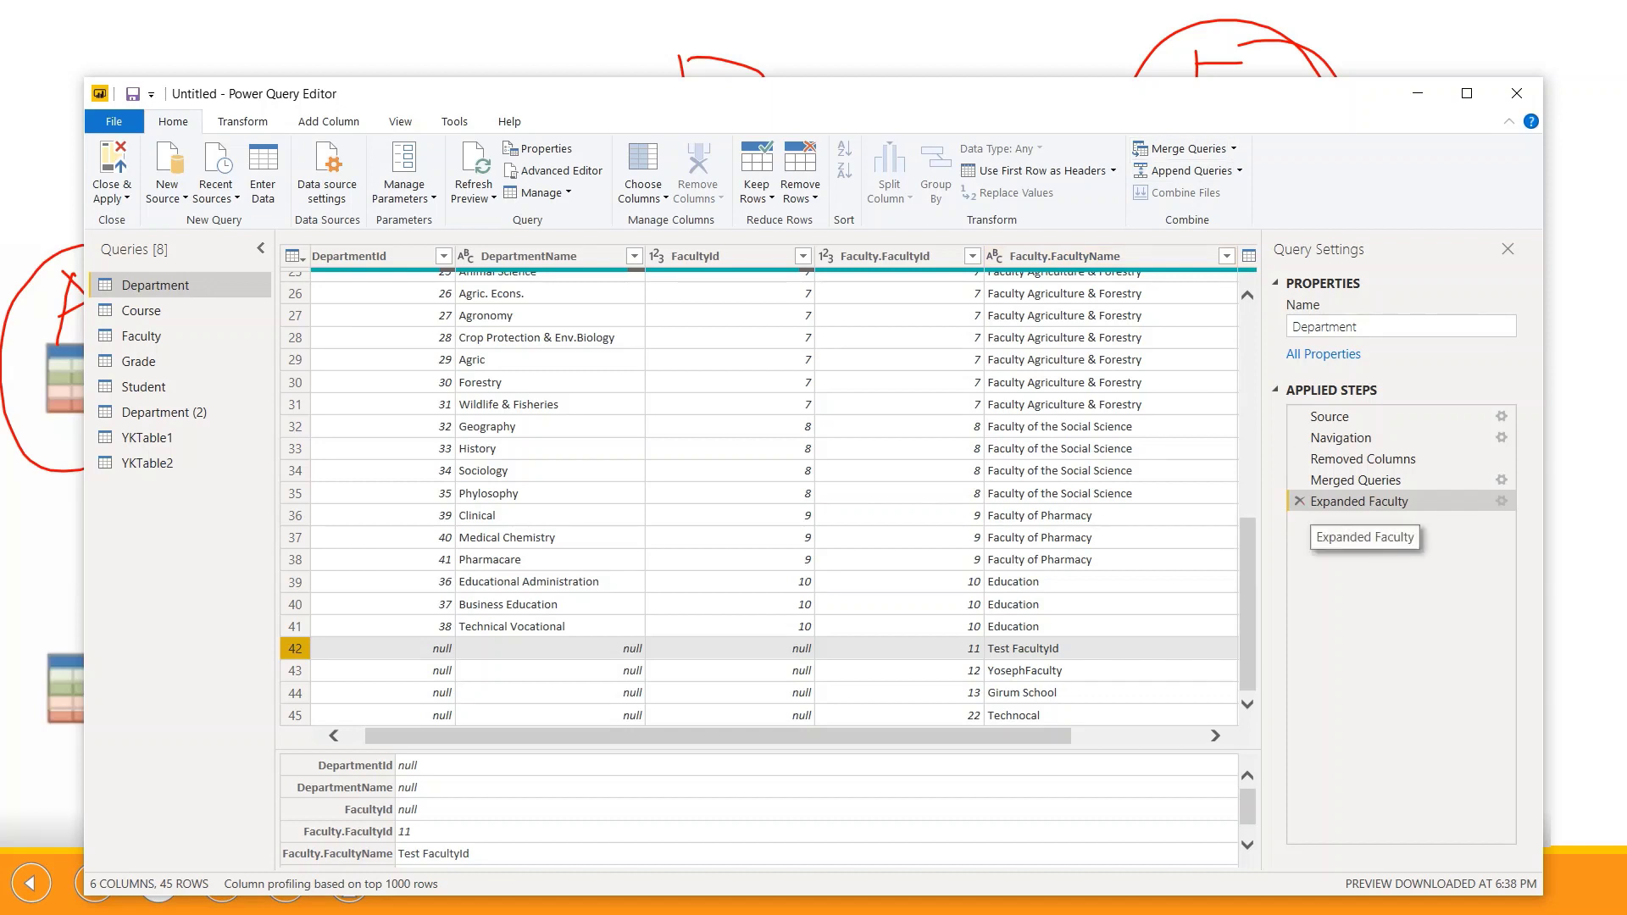
double_click(1359, 502)
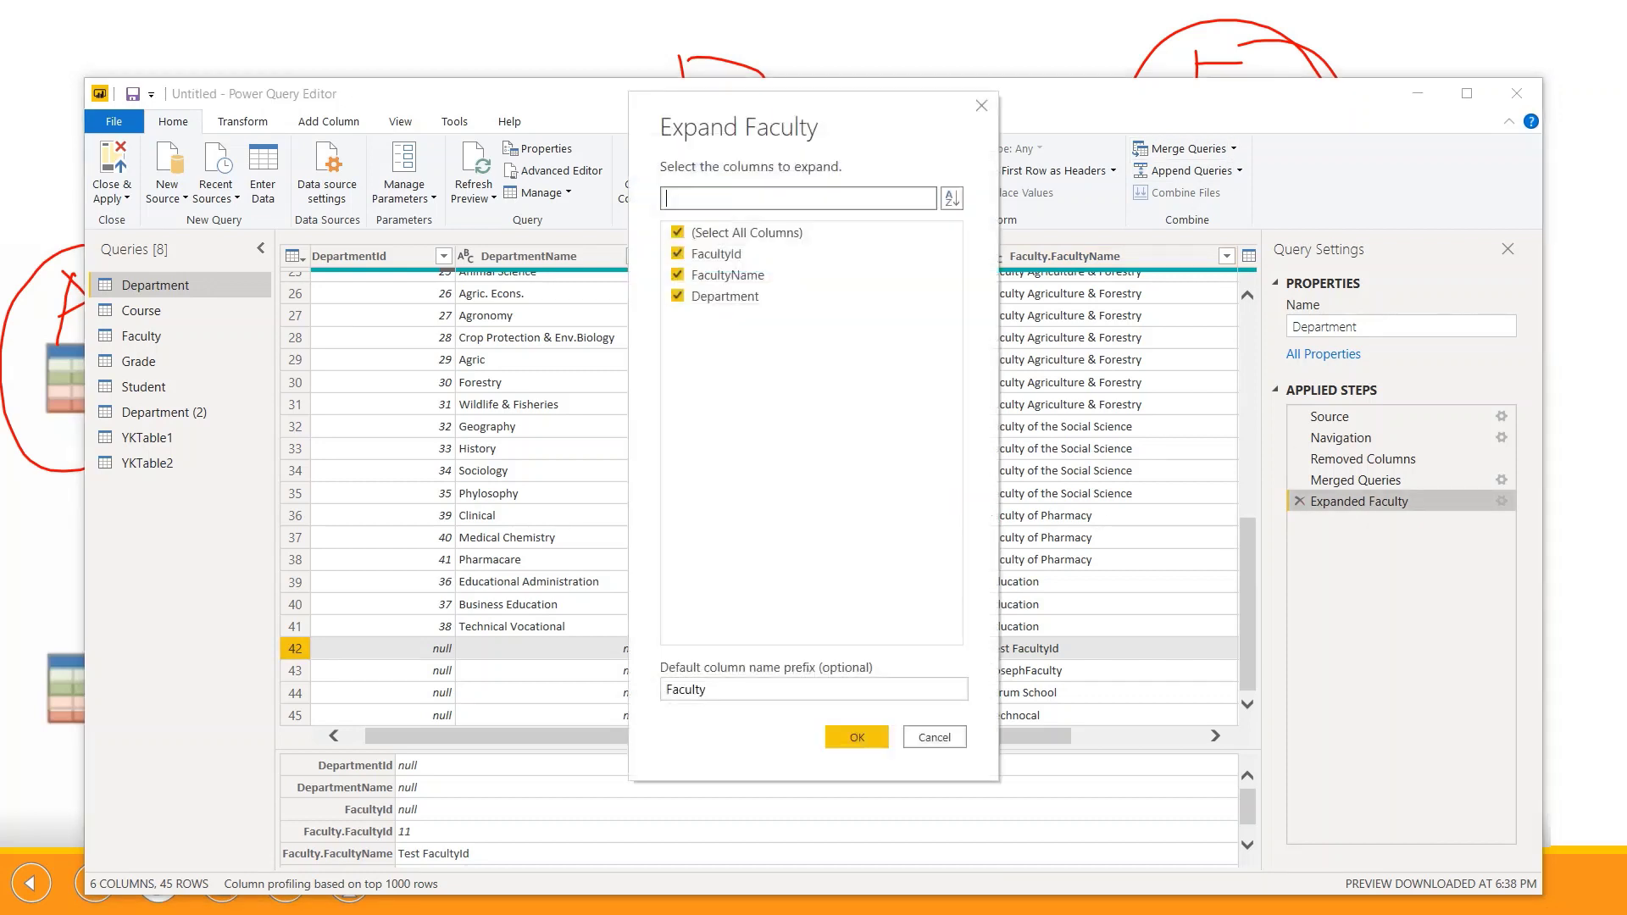
click(935, 737)
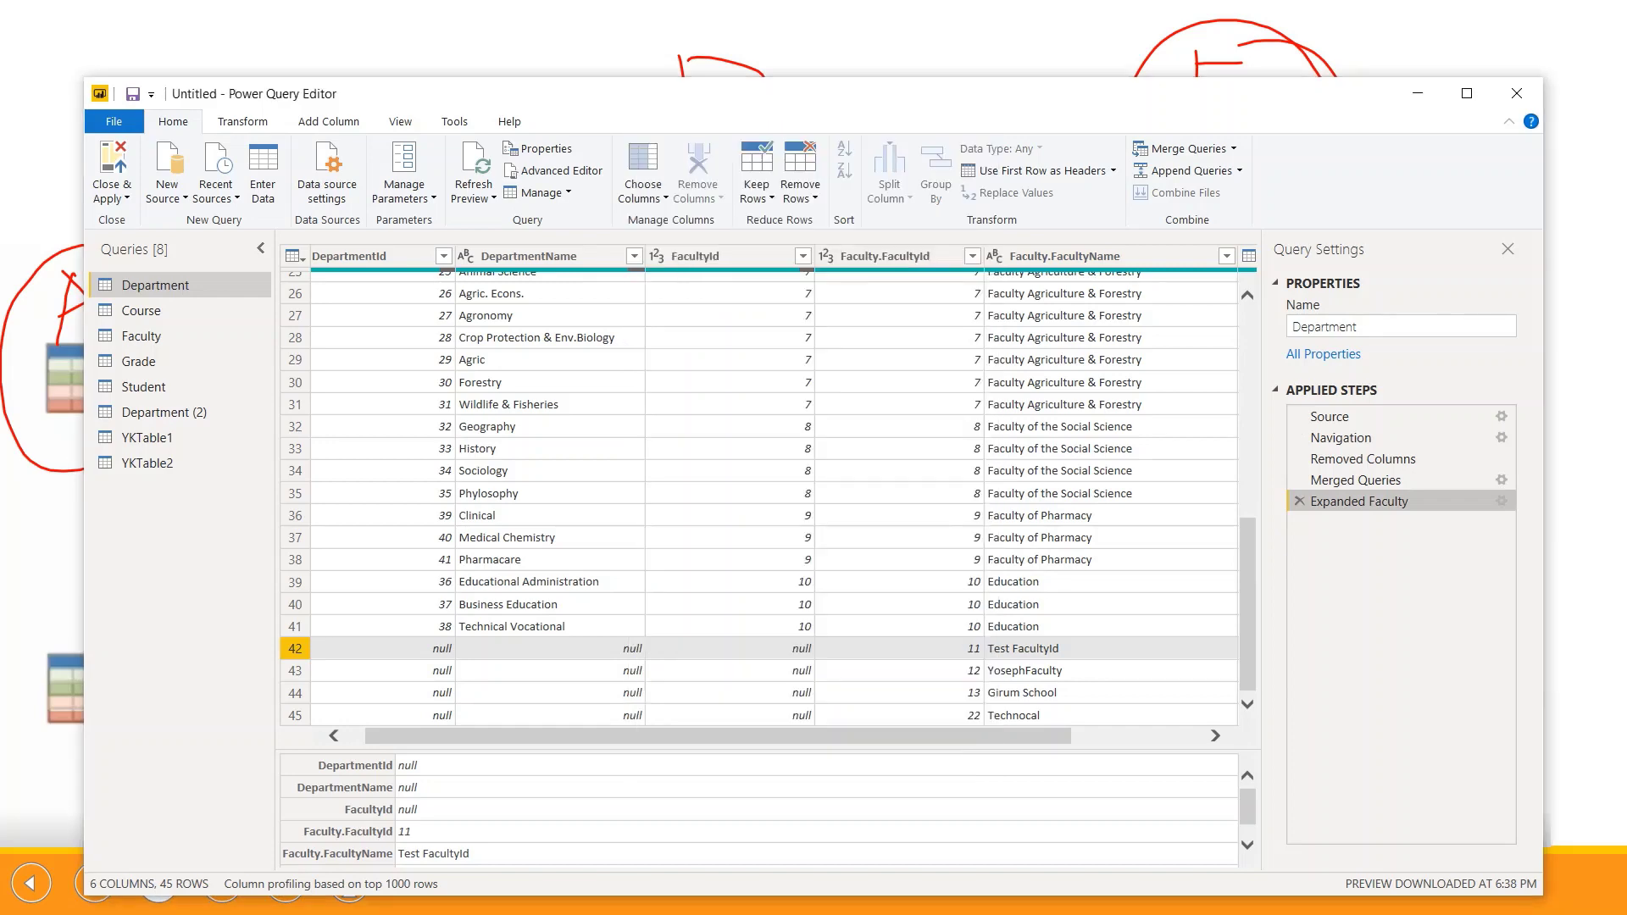
key(Delete)
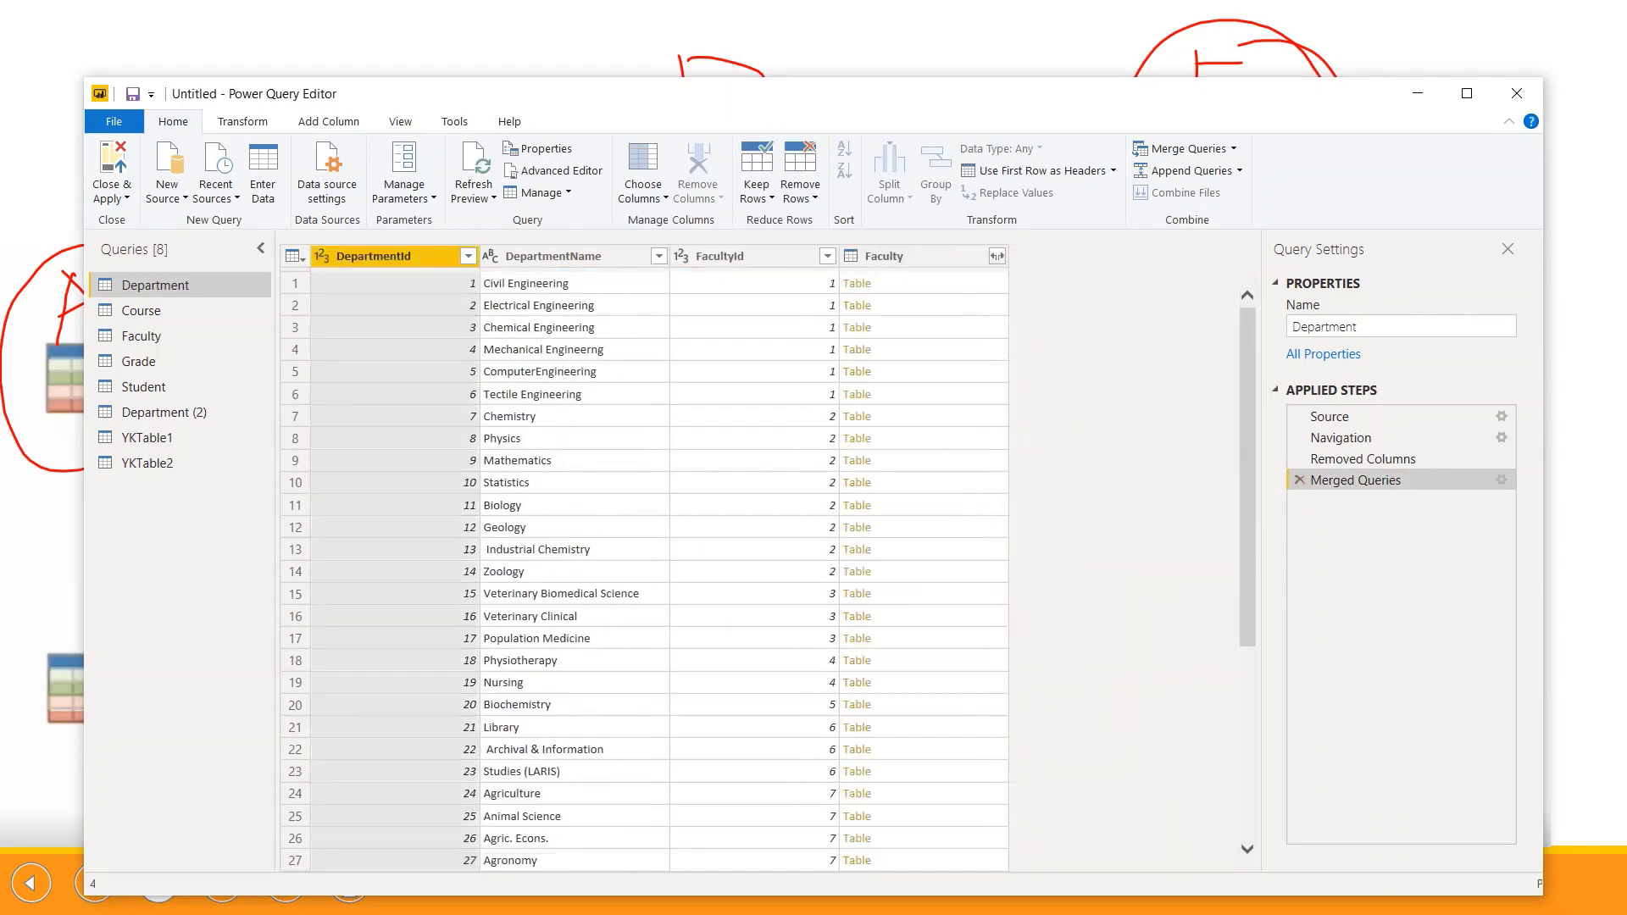
key(Delete)
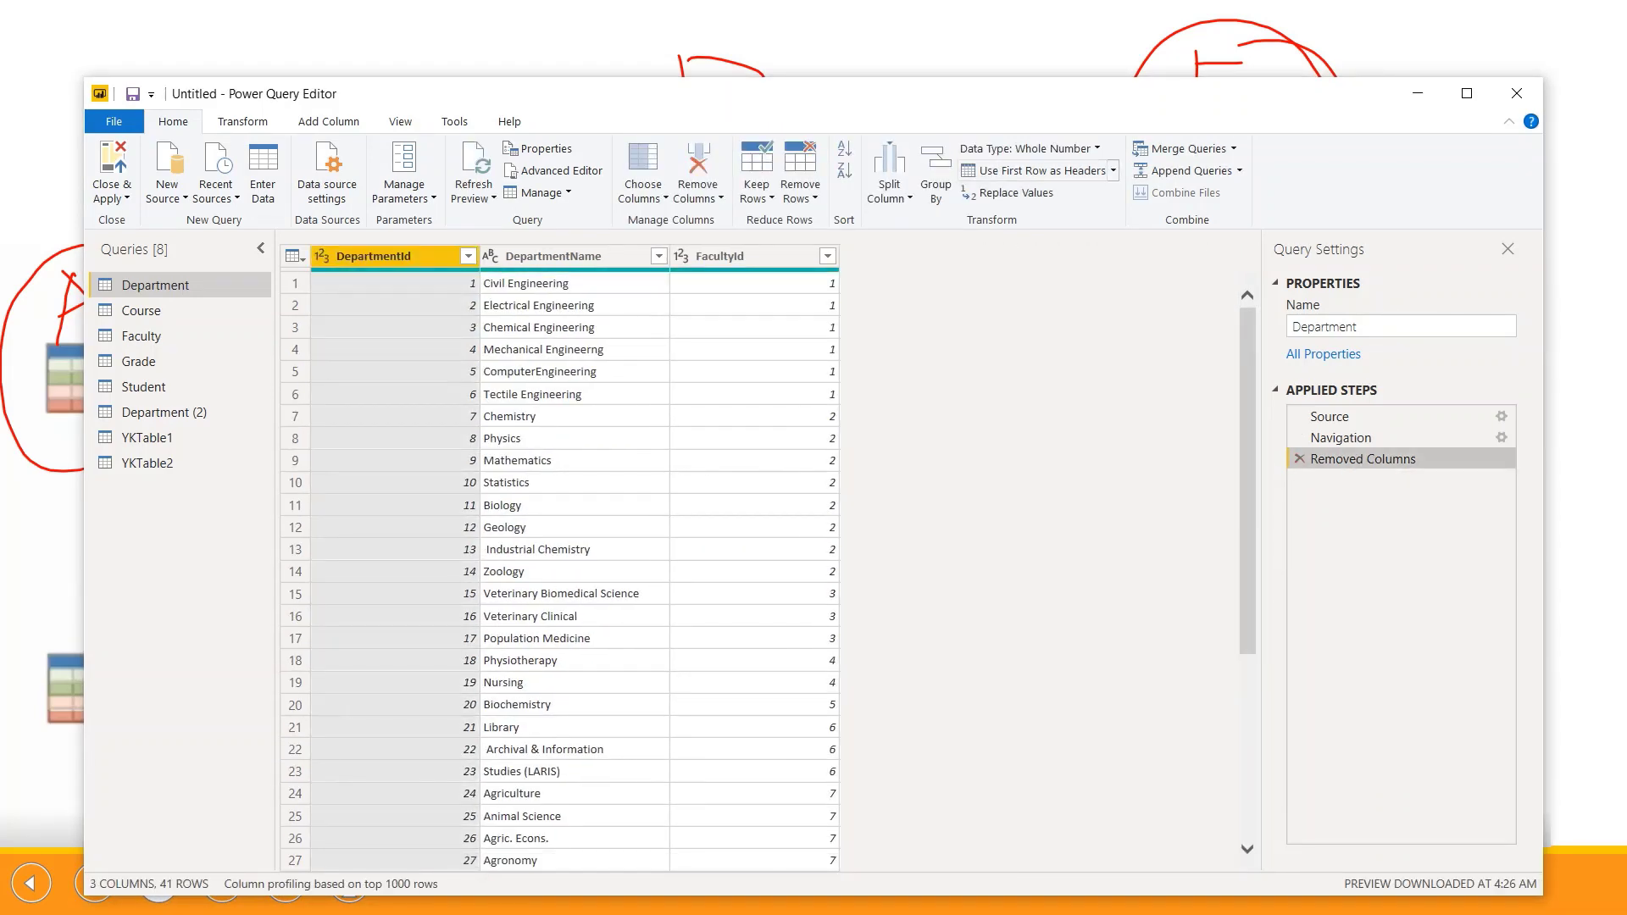
- Set up a new merge of Department with the Faculty table, using FacultyId as the matching column in both
click(1183, 149)
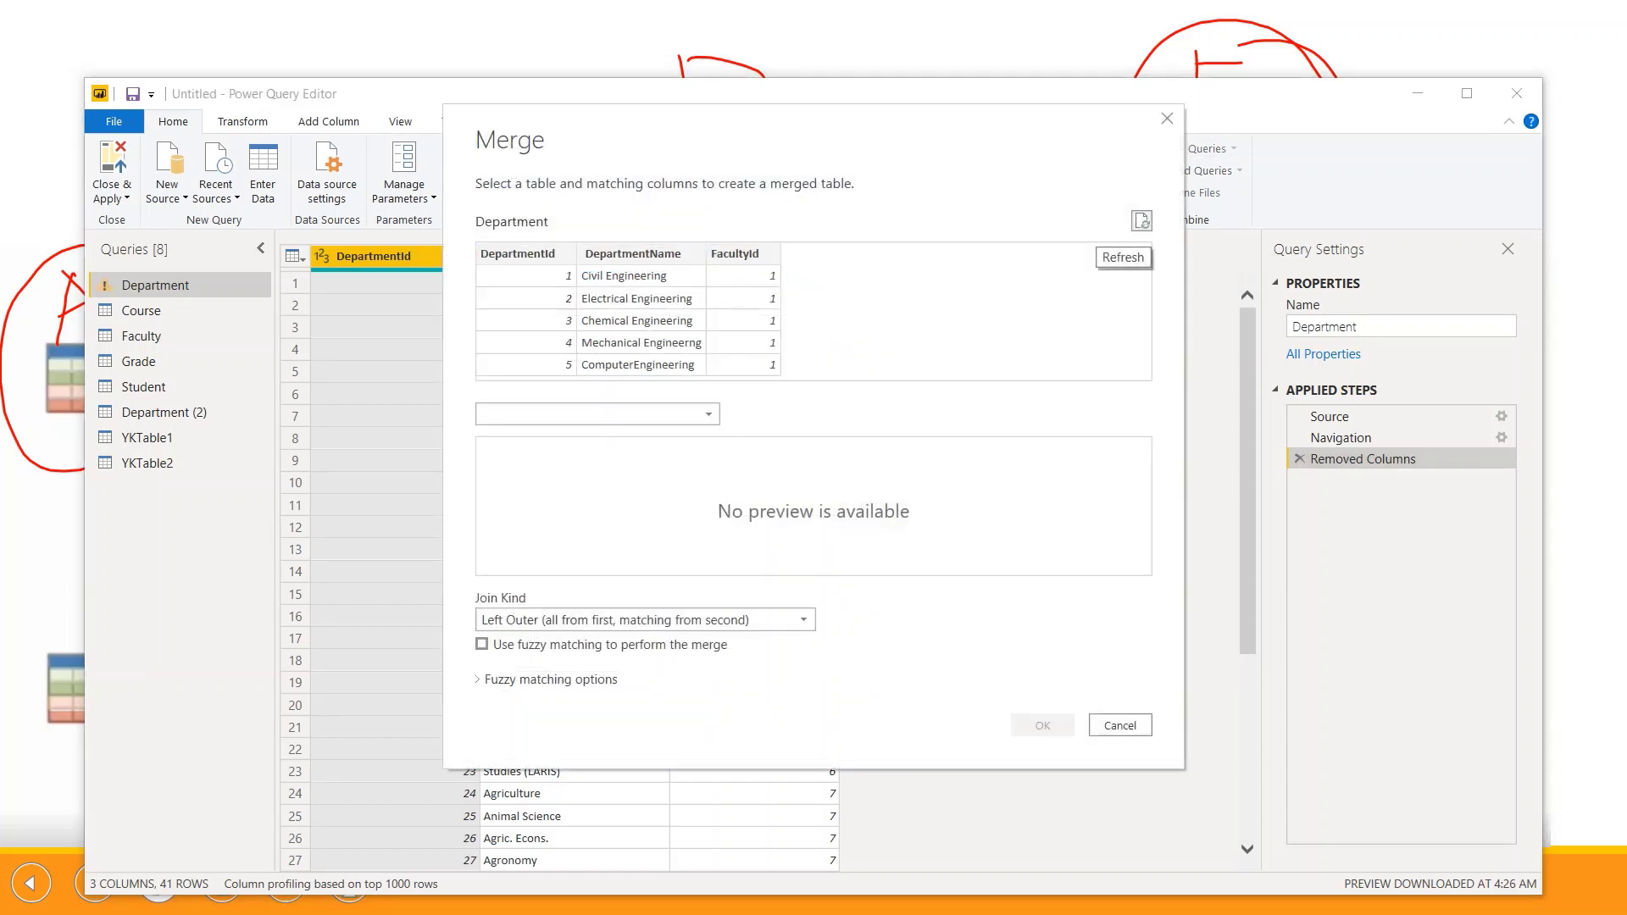
click(597, 414)
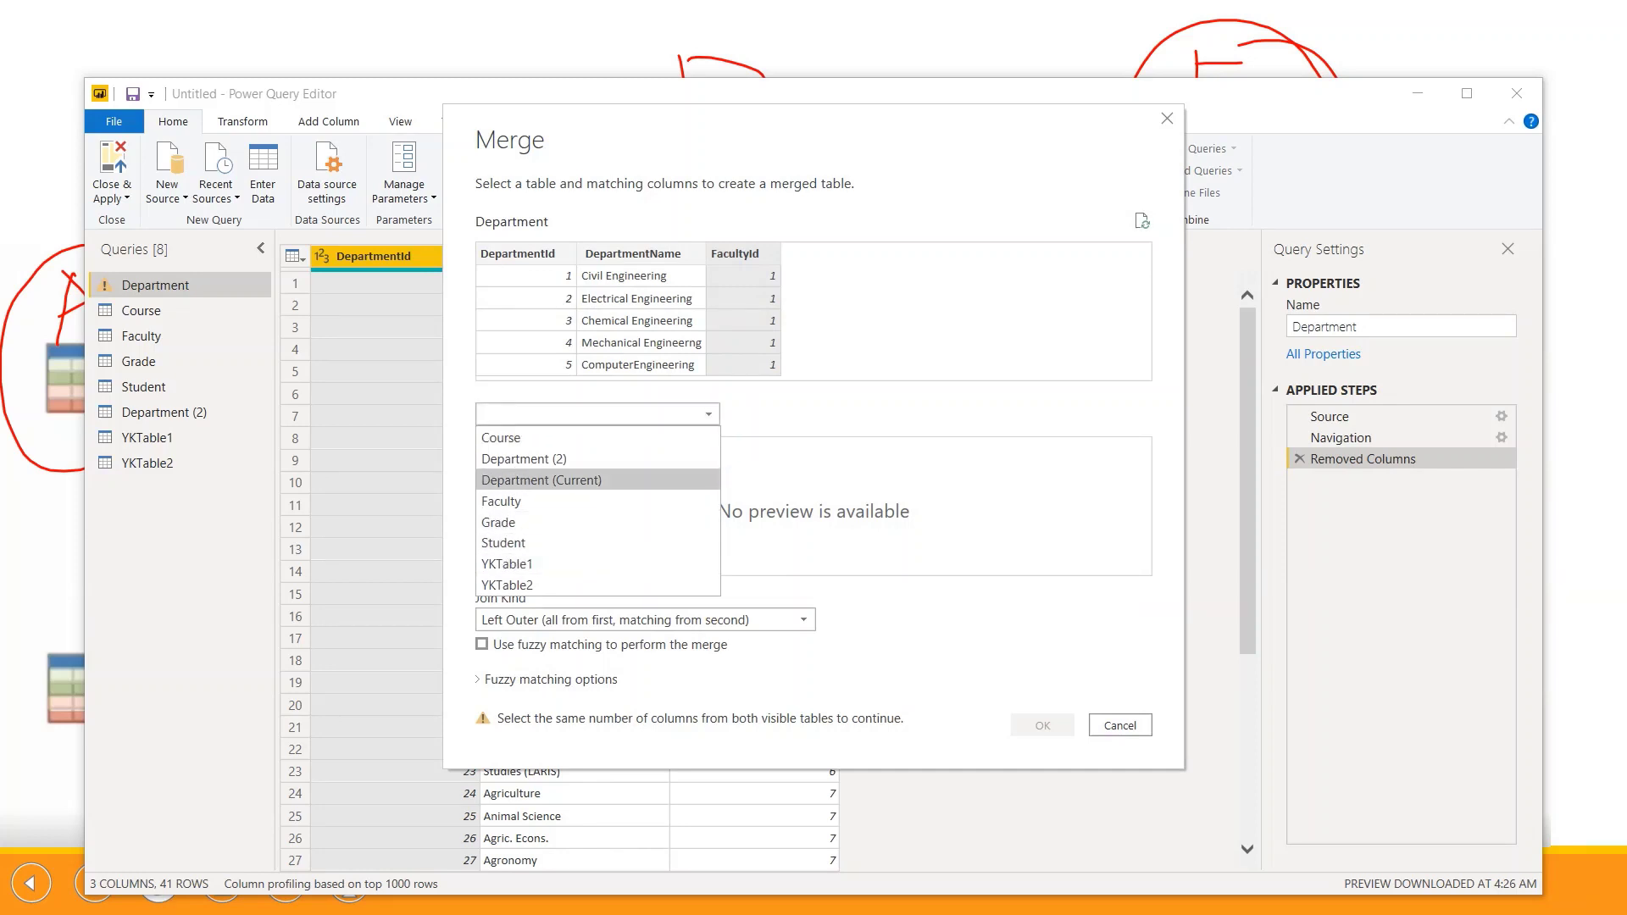
click(509, 500)
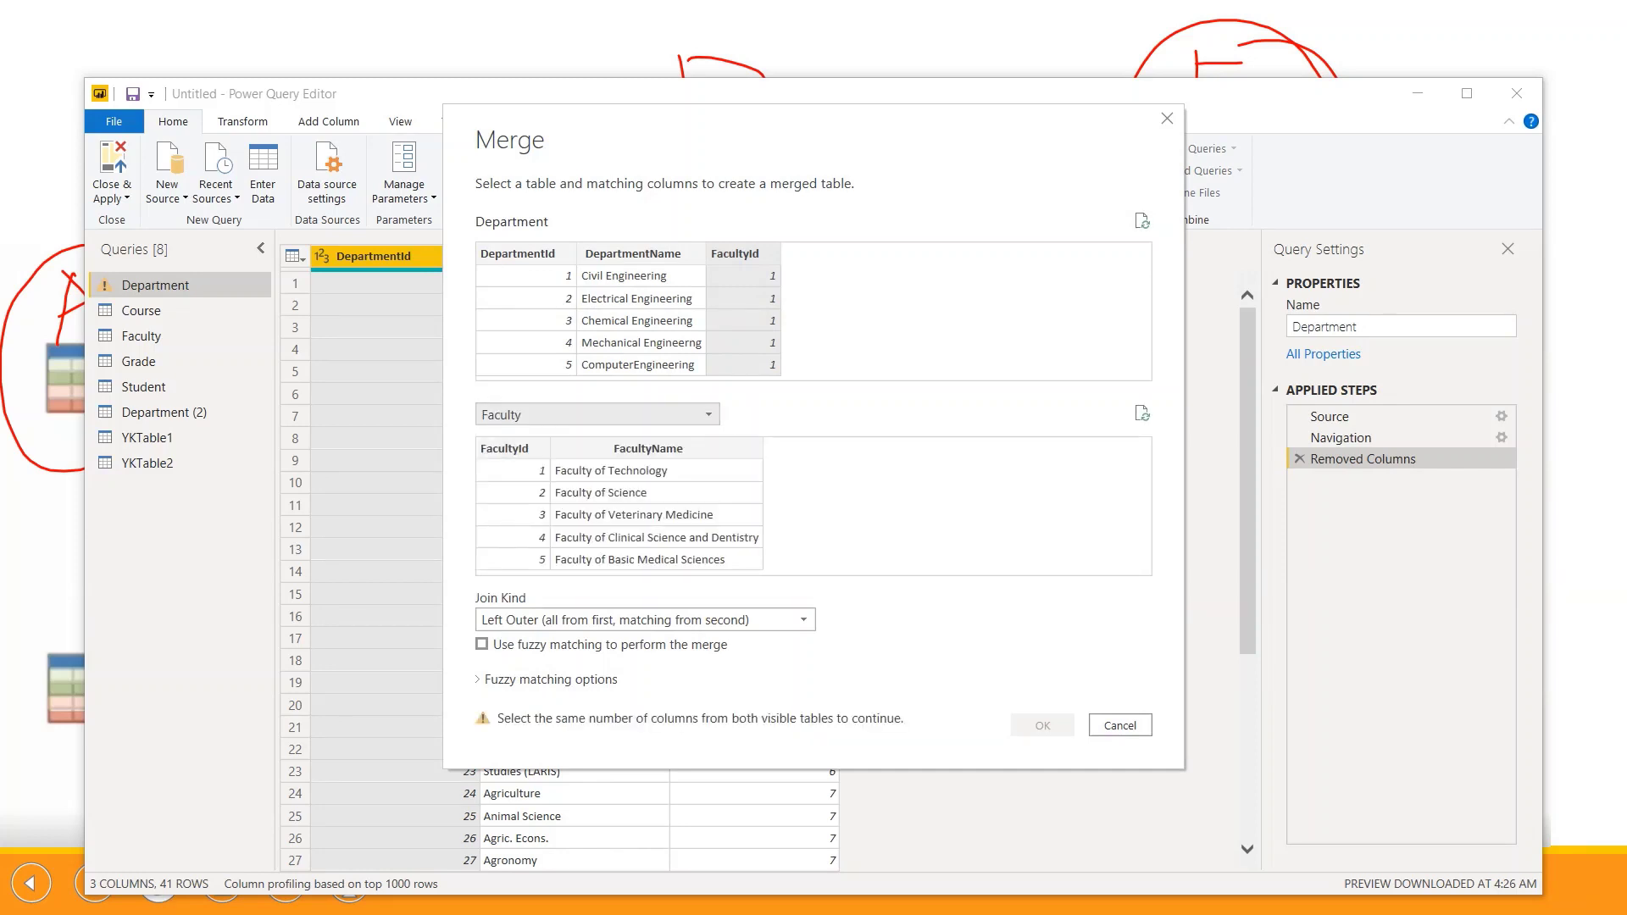
click(505, 449)
- Apply the merge as Right Anti (rows only in second) and expand the Faculty column with all its columns
click(644, 619)
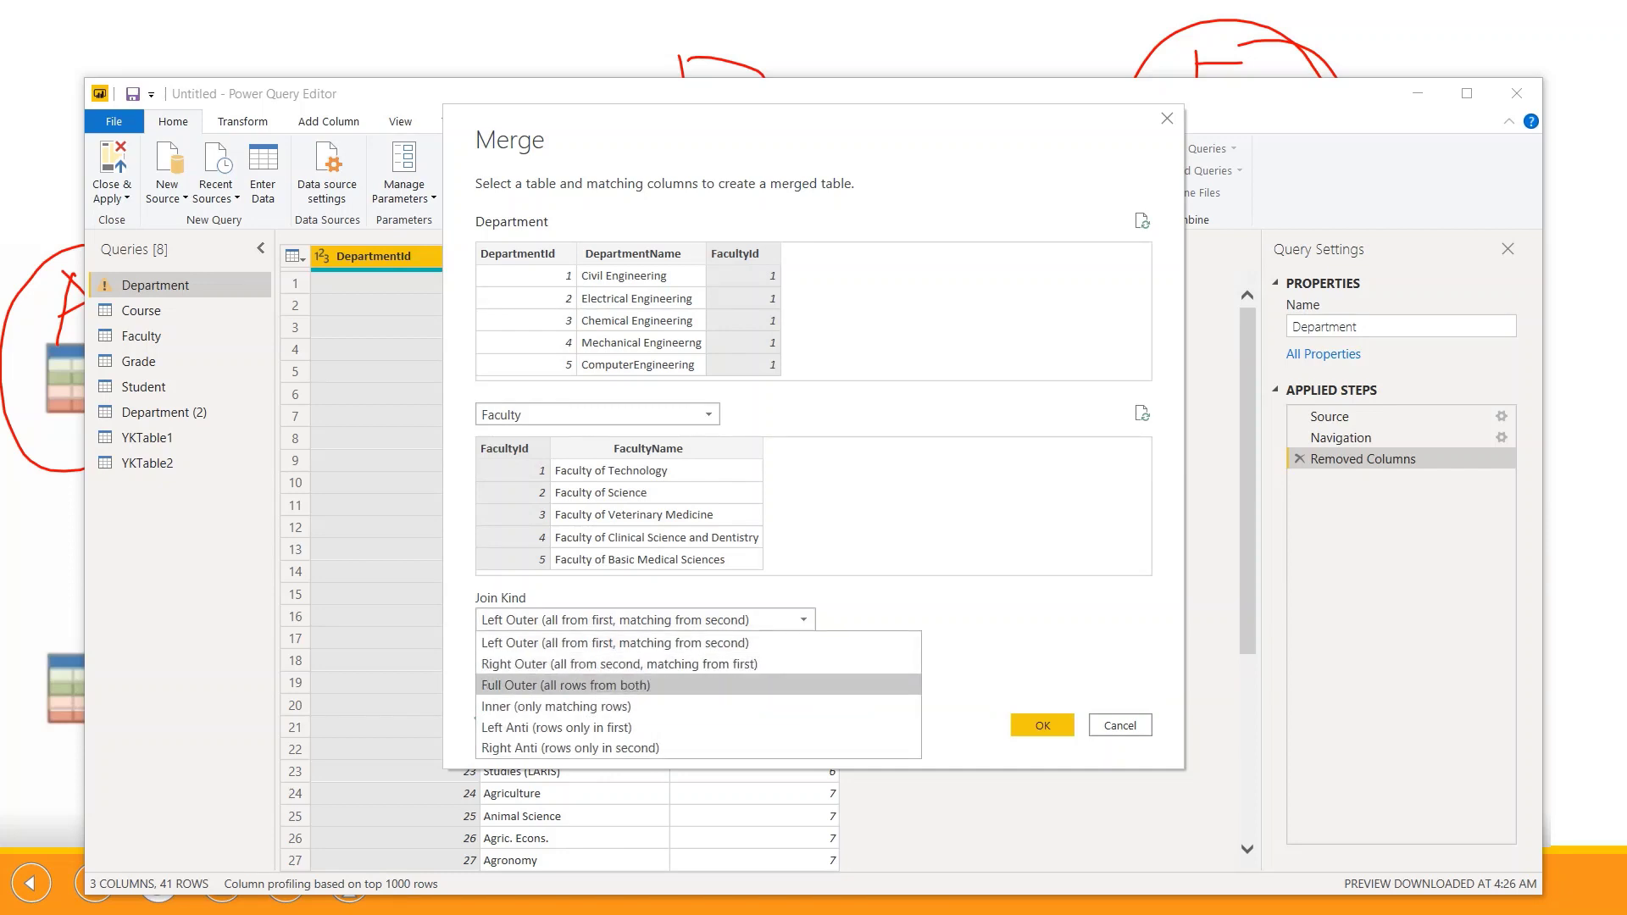
click(564, 747)
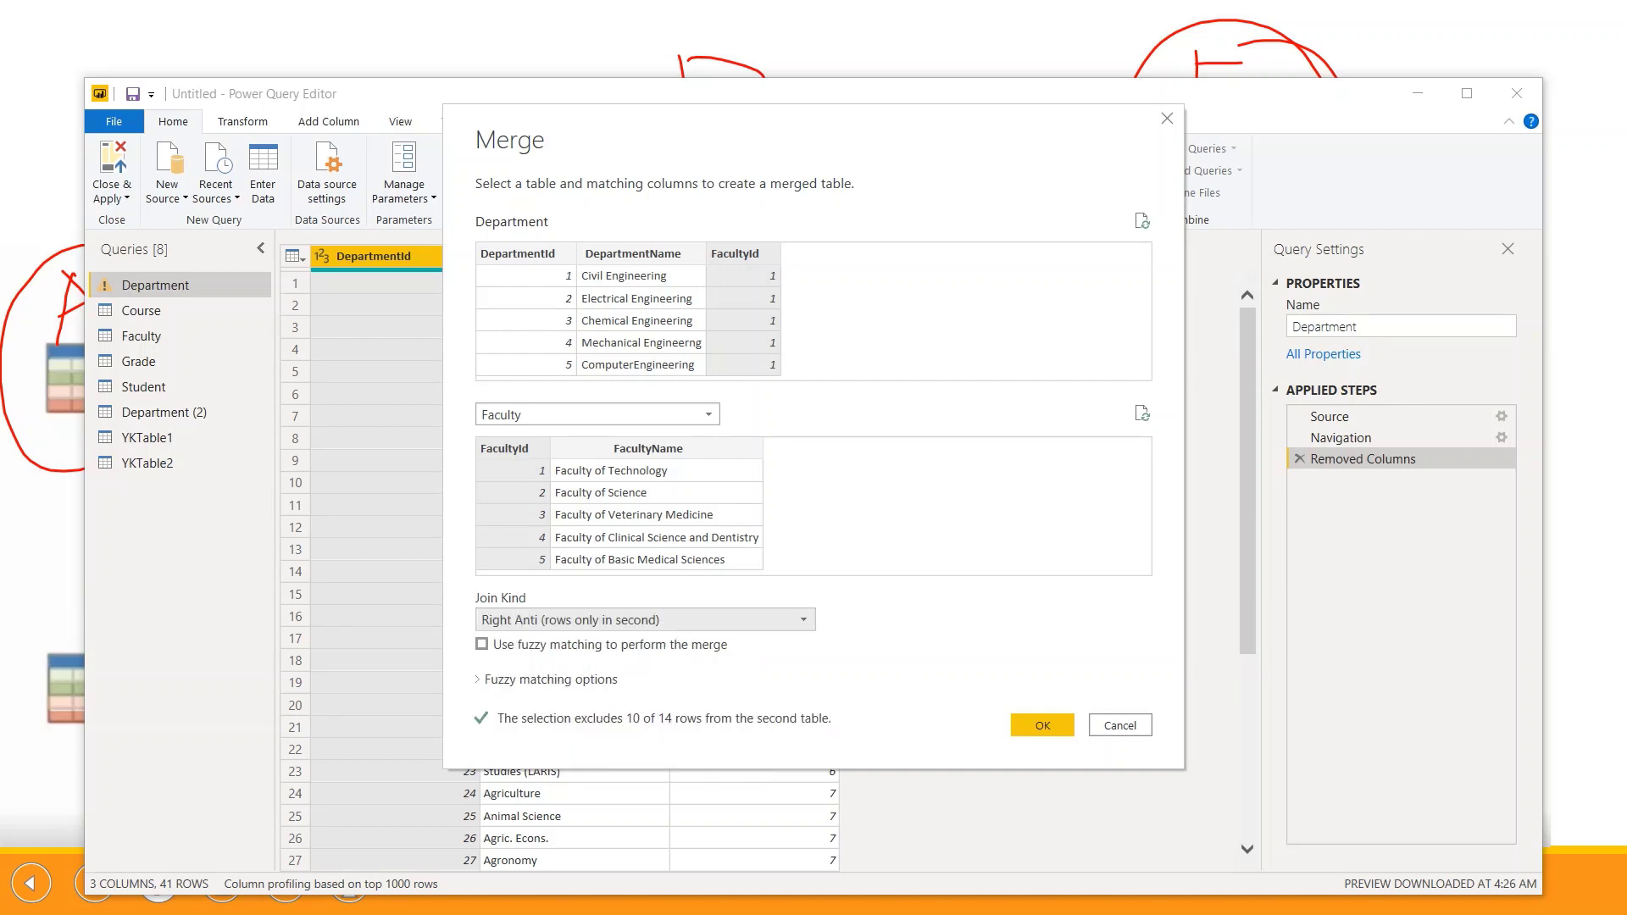
click(1043, 726)
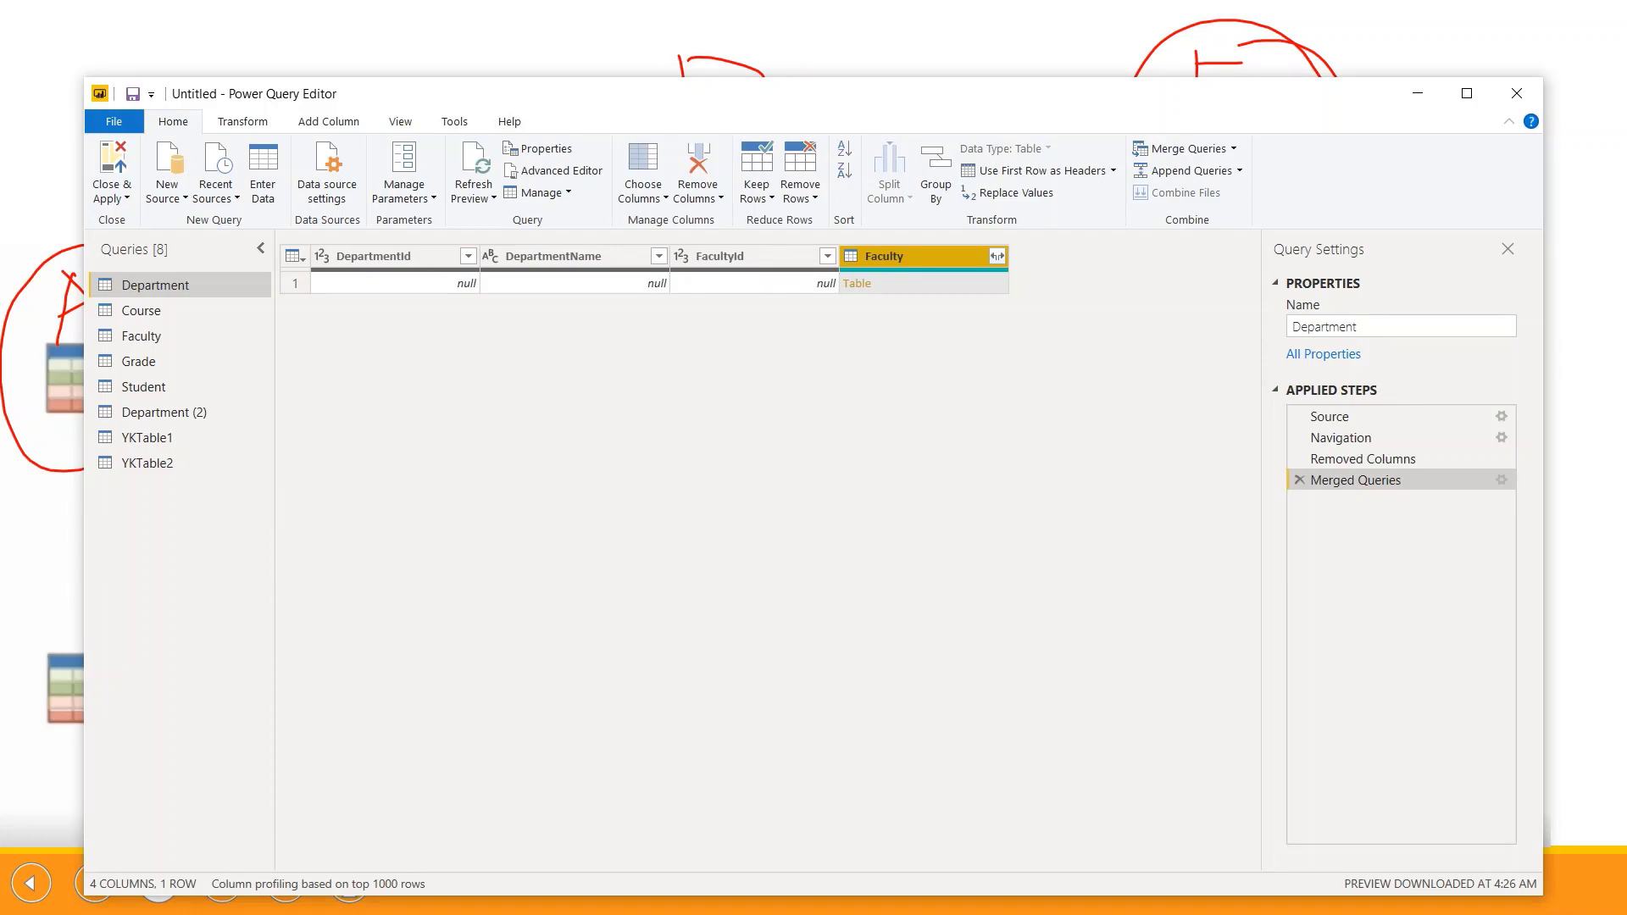
click(998, 256)
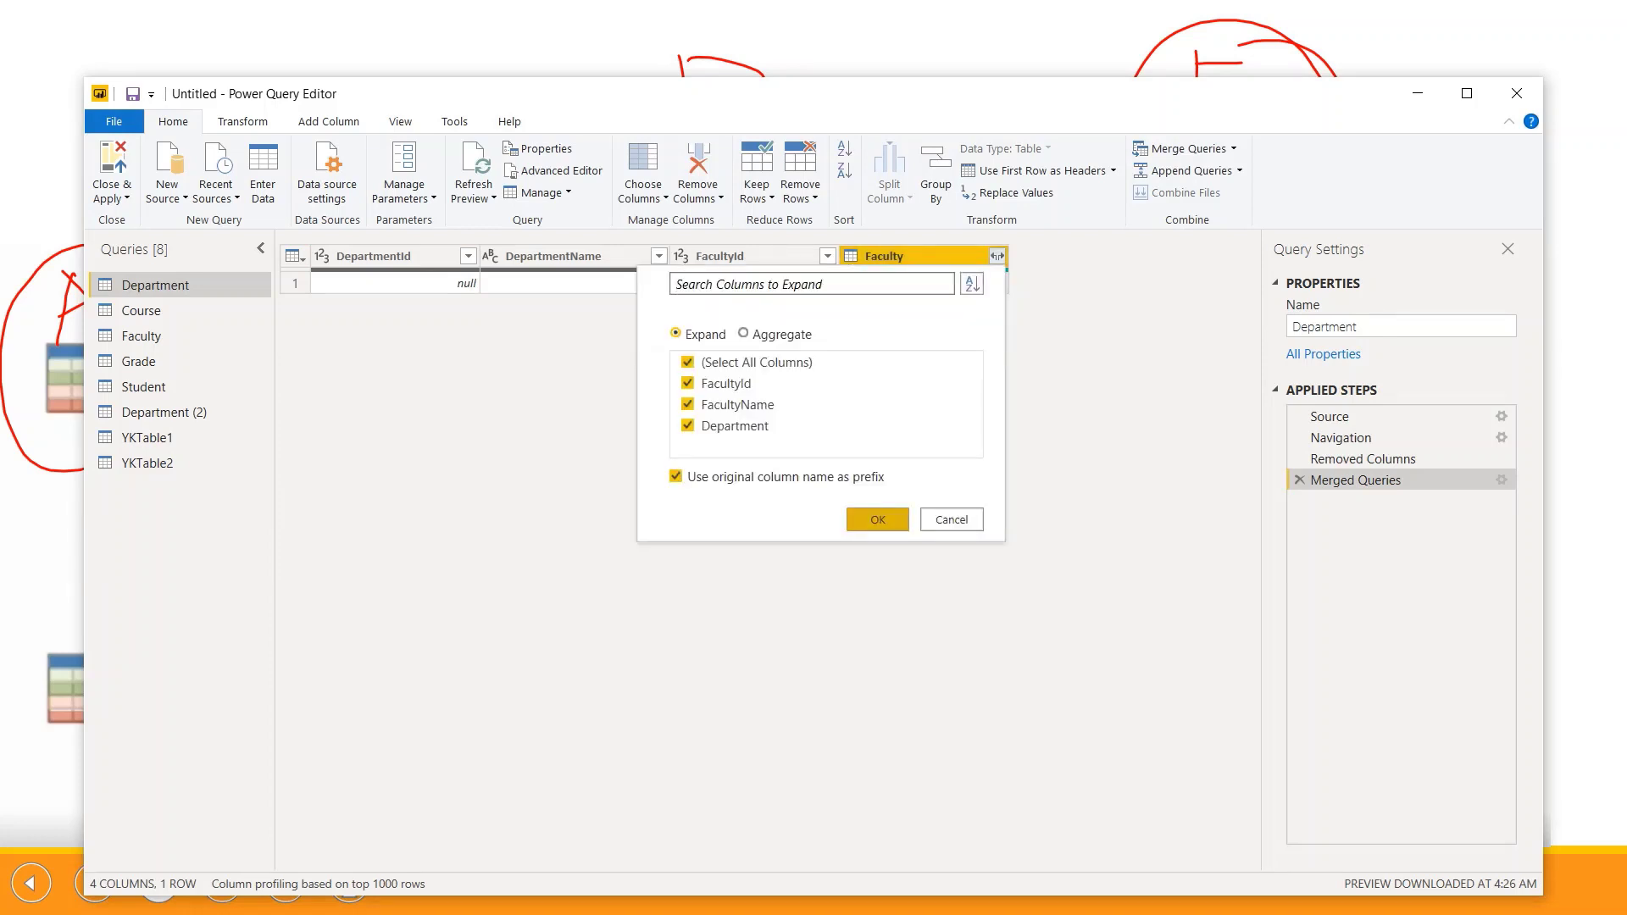
key(Return)
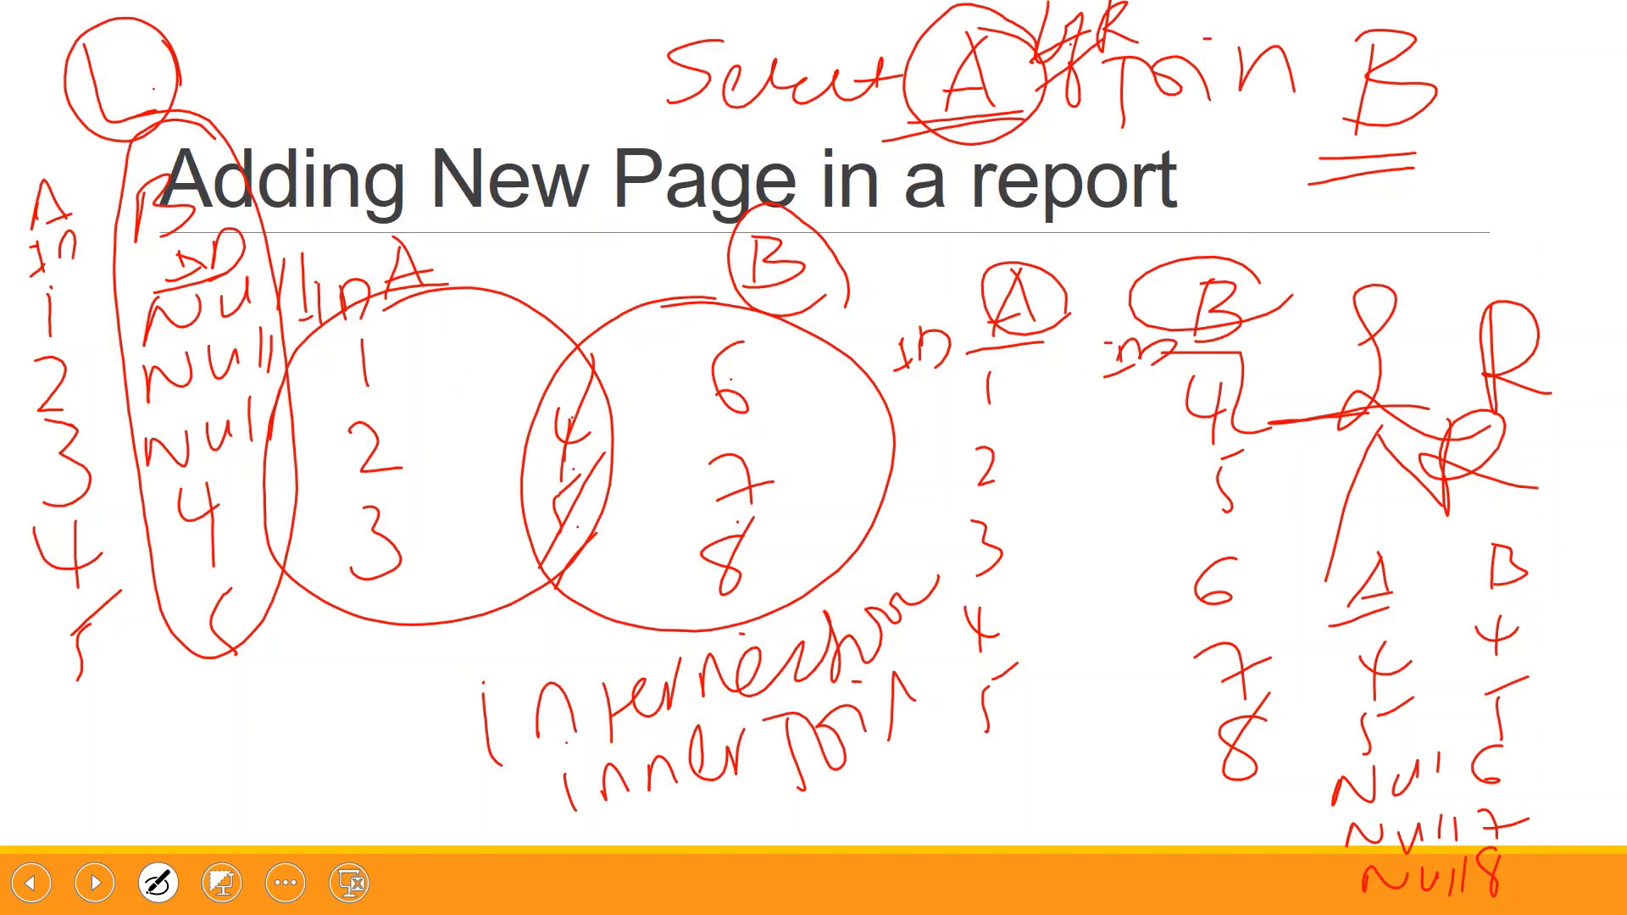
- On the Adding New Page in a report slide, underline the circled L and strike through the 4 and 5 rows below it
drag(81, 132, 201, 113)
drag(30, 544, 235, 498)
drag(43, 668, 292, 596)
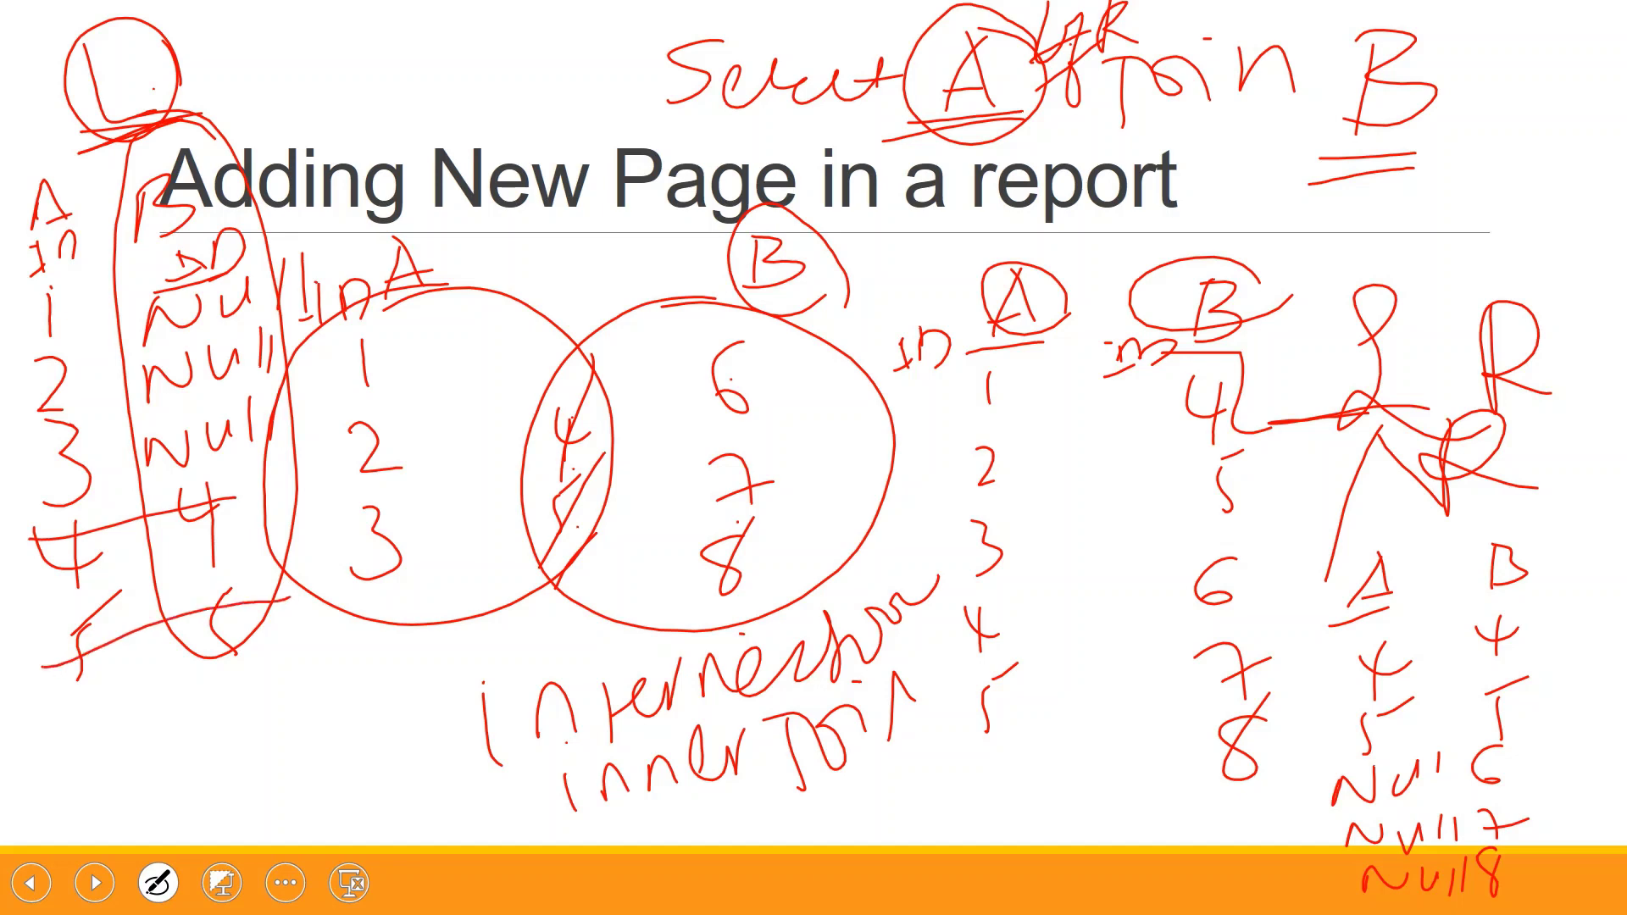